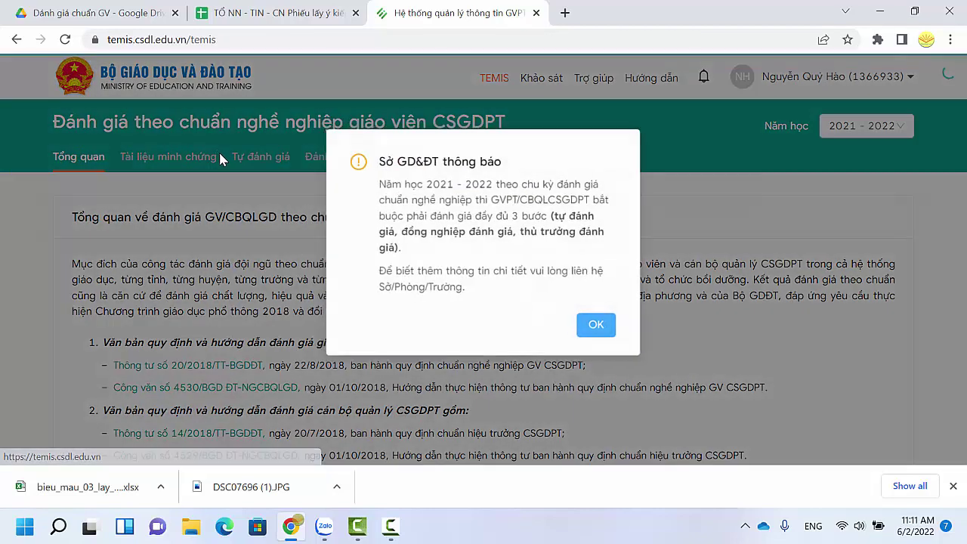
Step: Dismiss the department's notice and open the peer evaluation page (Đánh giá đồng nghiệp)
{"action": "left_click", "coordinate": [595, 324]}
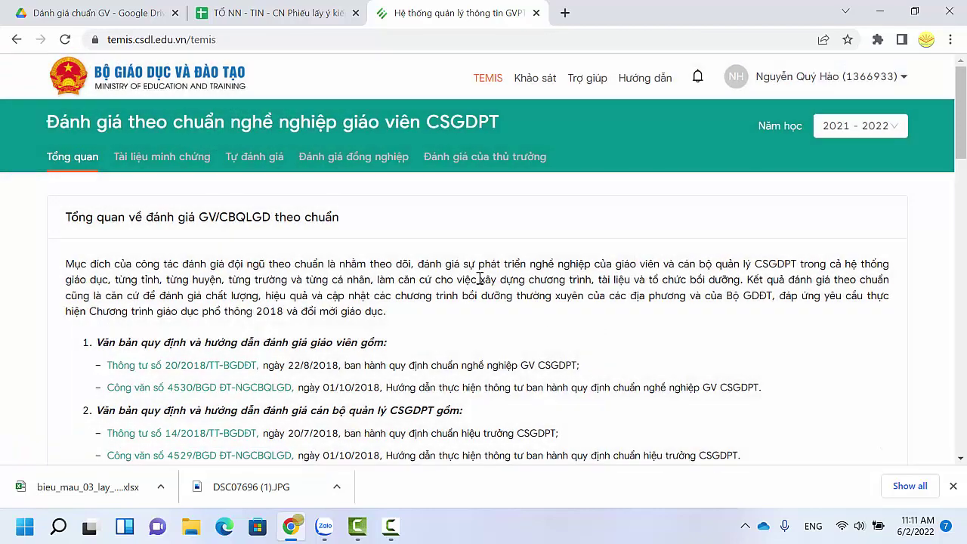
{"action": "left_click", "coordinate": [350, 157]}
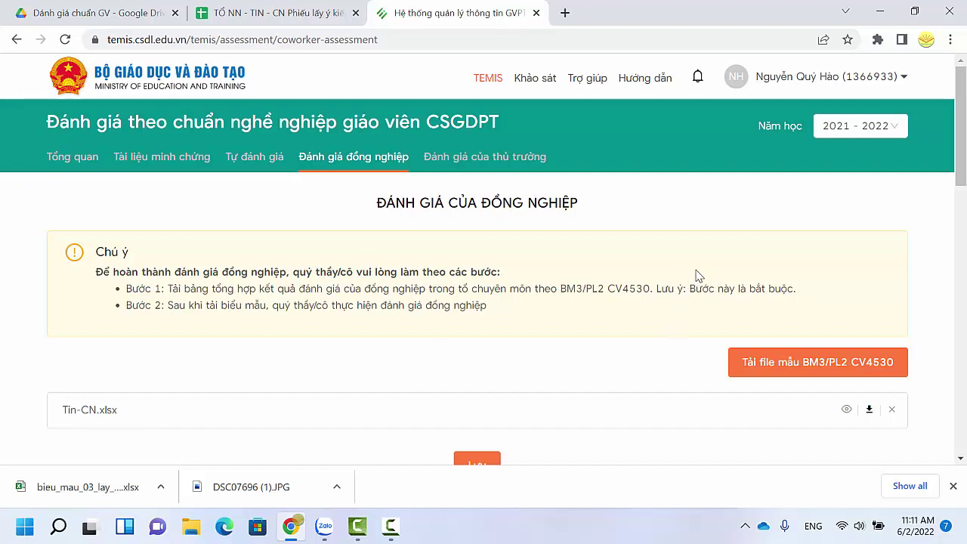
{"action": "scroll", "coordinate": [699, 276], "scroll_direction": "down", "scroll_amount": 1}
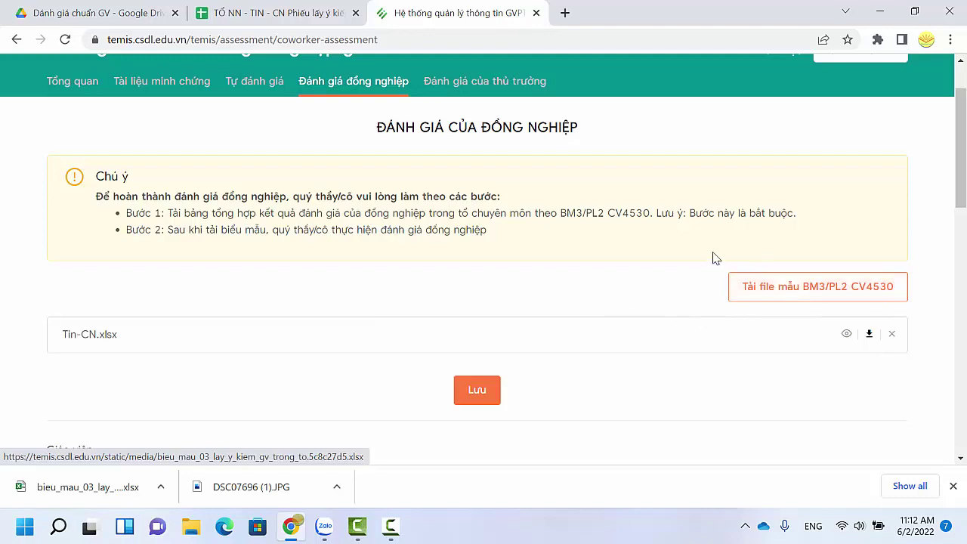
Step: Open the Tin-CN workbook from the Downloads folder in File Explorer
{"action": "left_click", "coordinate": [192, 528]}
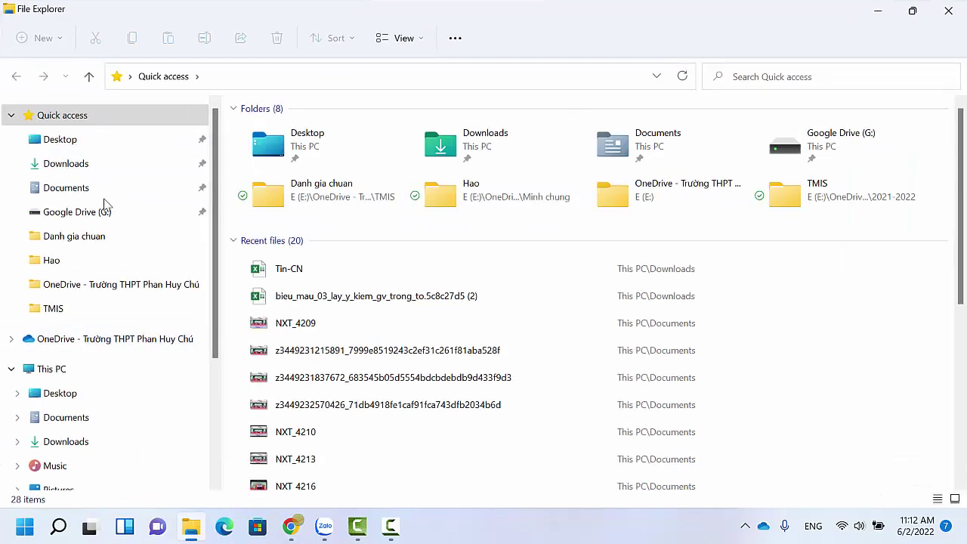
{"action": "left_click", "coordinate": [83, 165]}
{"action": "double_click", "coordinate": [315, 155]}
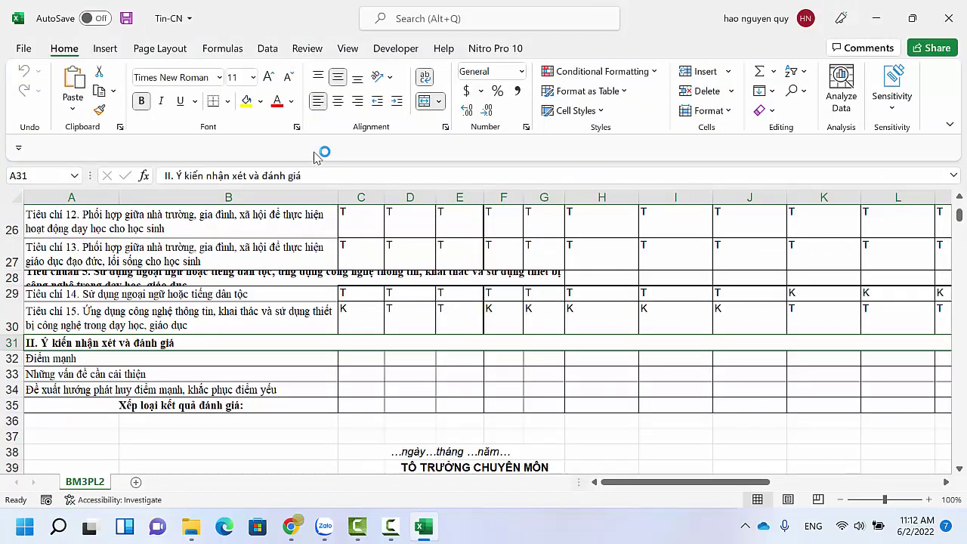
Step: Left-align the row 20 heading "Tiêu chuẩn 3. Xây dựng môi trường giáo dục" in the BM3PL2 sheet
{"action": "scroll", "coordinate": [448, 269], "scroll_direction": "up", "scroll_amount": 6}
{"action": "scroll", "coordinate": [448, 268], "scroll_direction": "up", "scroll_amount": 3}
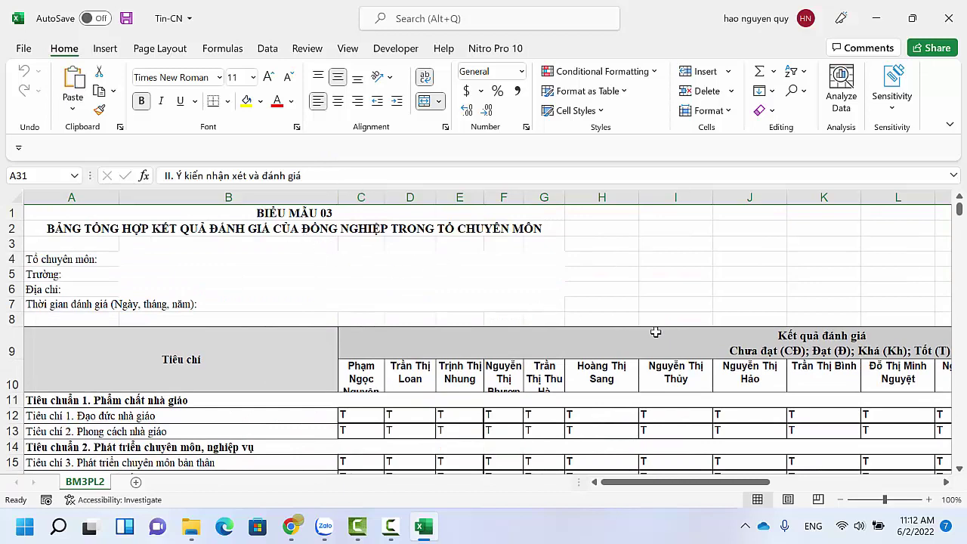
{"action": "scroll", "coordinate": [569, 326], "scroll_direction": "down", "scroll_amount": 2}
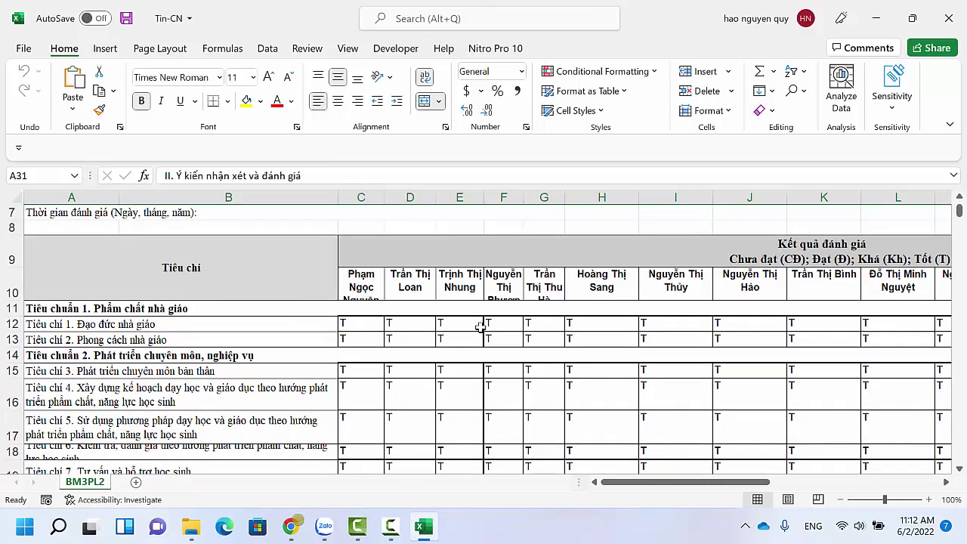
{"action": "scroll", "coordinate": [524, 307], "scroll_direction": "down", "scroll_amount": 3}
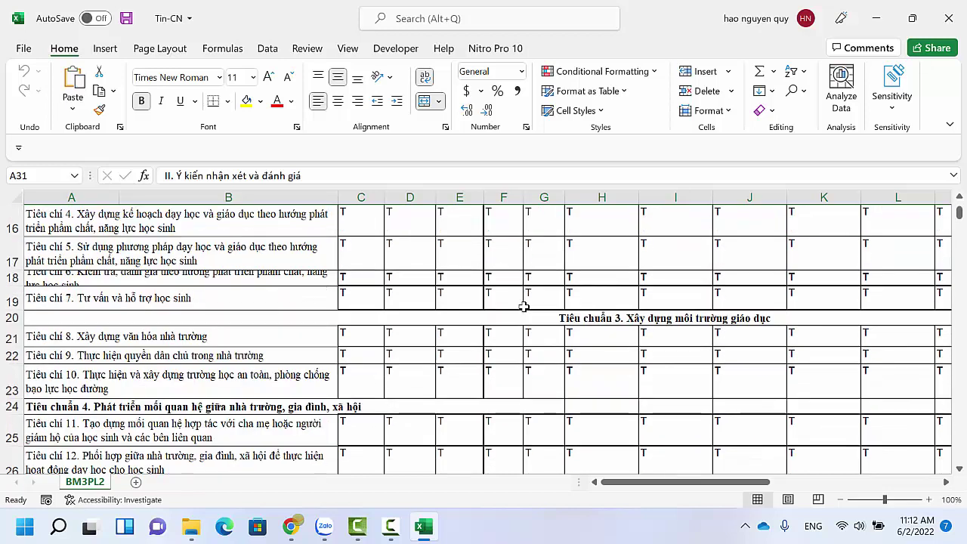
{"action": "left_click", "coordinate": [525, 318]}
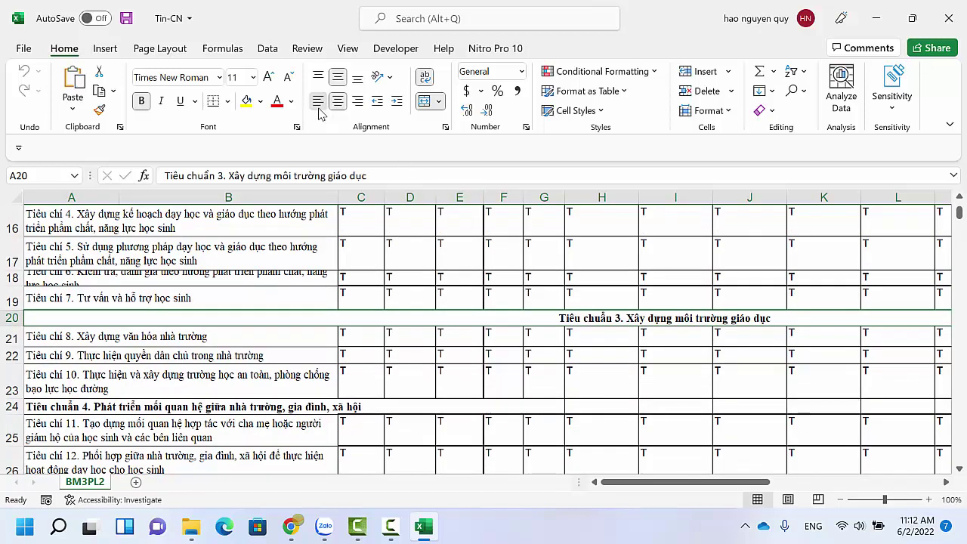
{"action": "scroll", "coordinate": [424, 264], "scroll_direction": "down", "scroll_amount": 3}
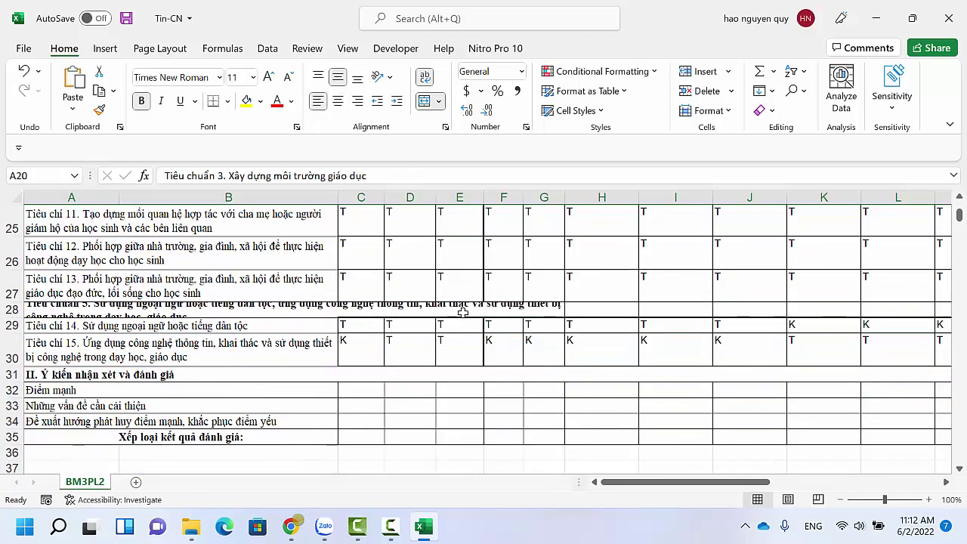
Step: Review the BM3PL2 summary form, from its header fields through the teachers' ratings for each criterion to the comments section
{"action": "scroll", "coordinate": [470, 326], "scroll_direction": "down", "scroll_amount": 2}
{"action": "scroll", "coordinate": [472, 326], "scroll_direction": "up", "scroll_amount": 10}
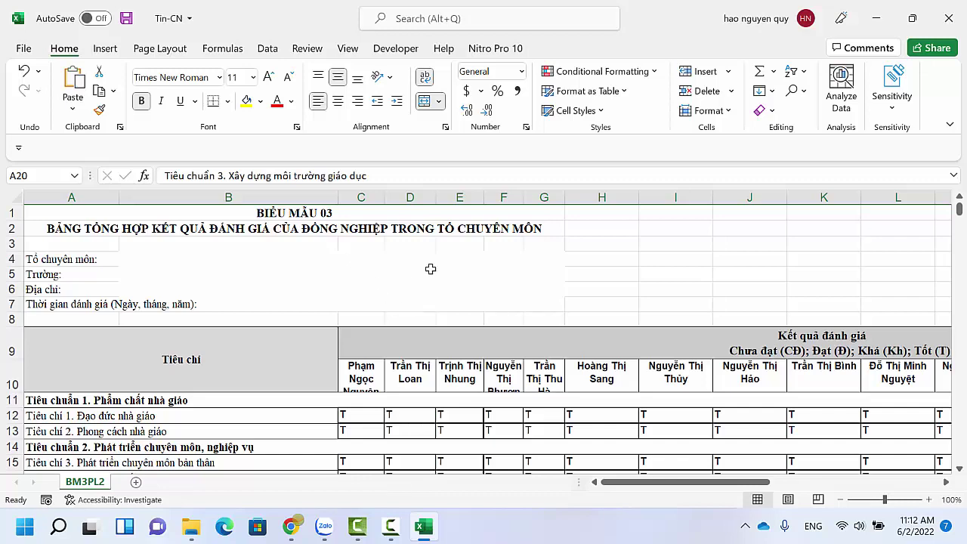
{"action": "scroll", "coordinate": [519, 301], "scroll_direction": "down", "scroll_amount": 2}
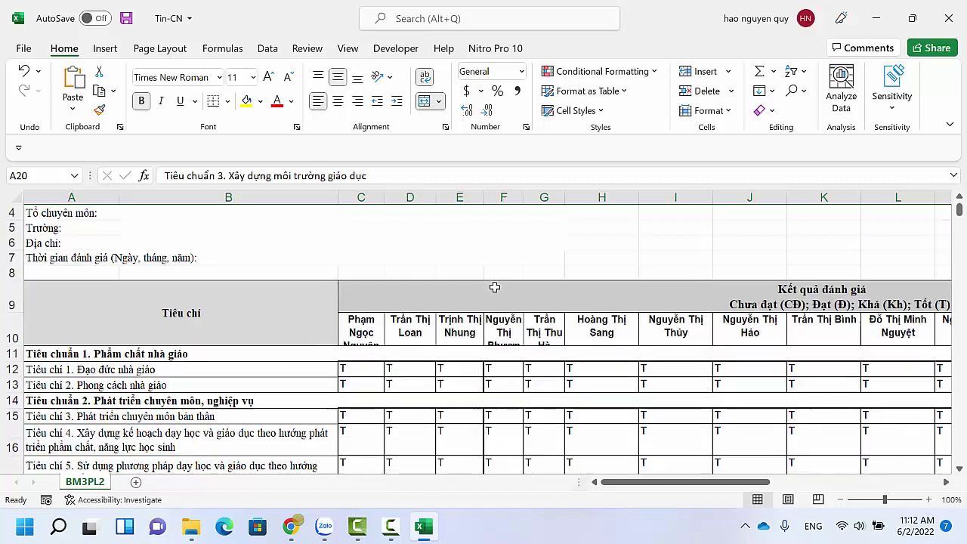
{"action": "scroll", "coordinate": [409, 323], "scroll_direction": "down", "scroll_amount": 2}
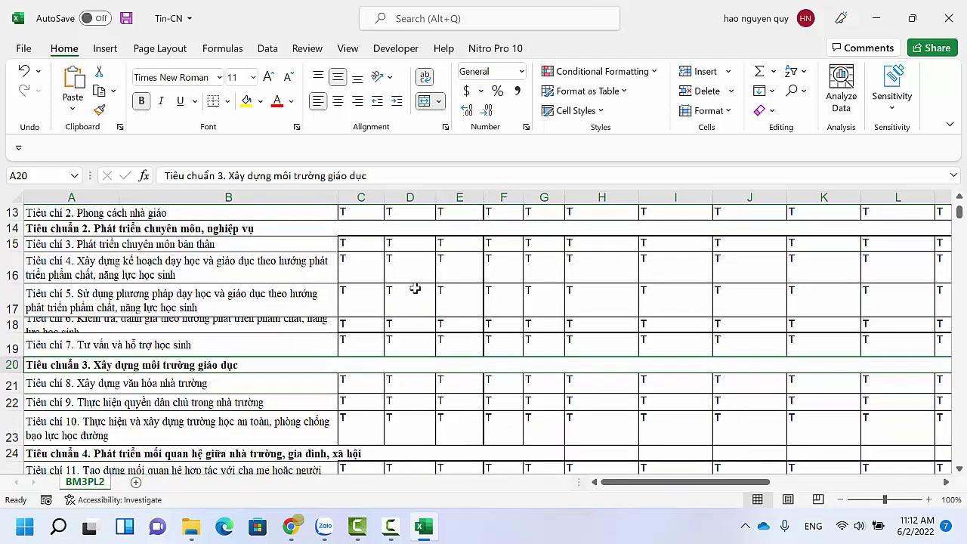
{"action": "scroll", "coordinate": [415, 288], "scroll_direction": "down", "scroll_amount": 2}
{"action": "scroll", "coordinate": [416, 289], "scroll_direction": "down", "scroll_amount": 2}
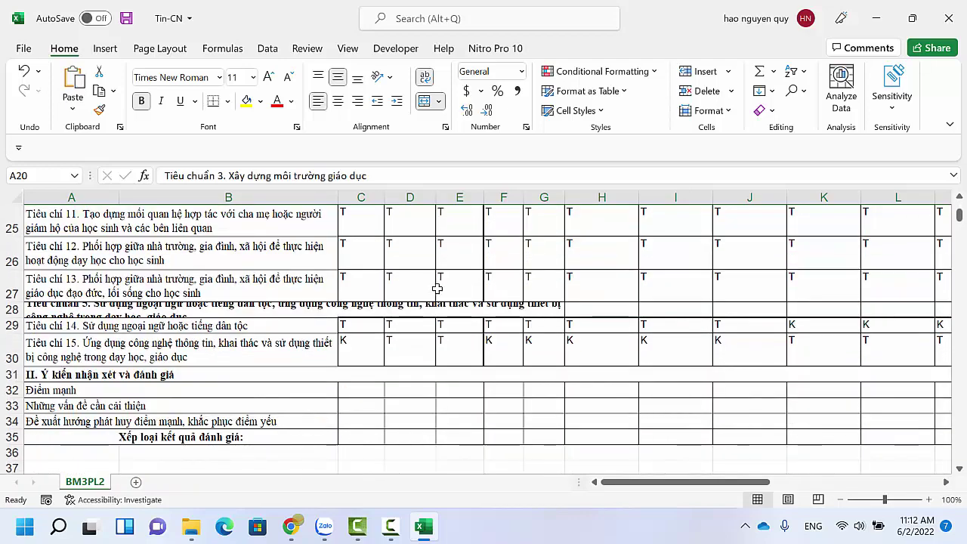
{"action": "scroll", "coordinate": [485, 296], "scroll_direction": "up", "scroll_amount": 6}
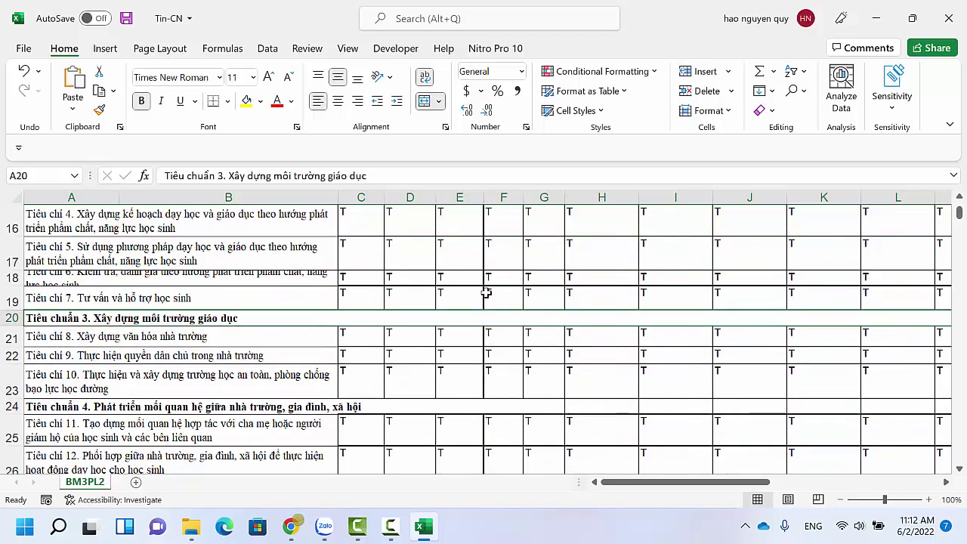
{"action": "scroll", "coordinate": [486, 290], "scroll_direction": "down", "scroll_amount": 7}
{"action": "scroll", "coordinate": [489, 272], "scroll_direction": "up", "scroll_amount": 3}
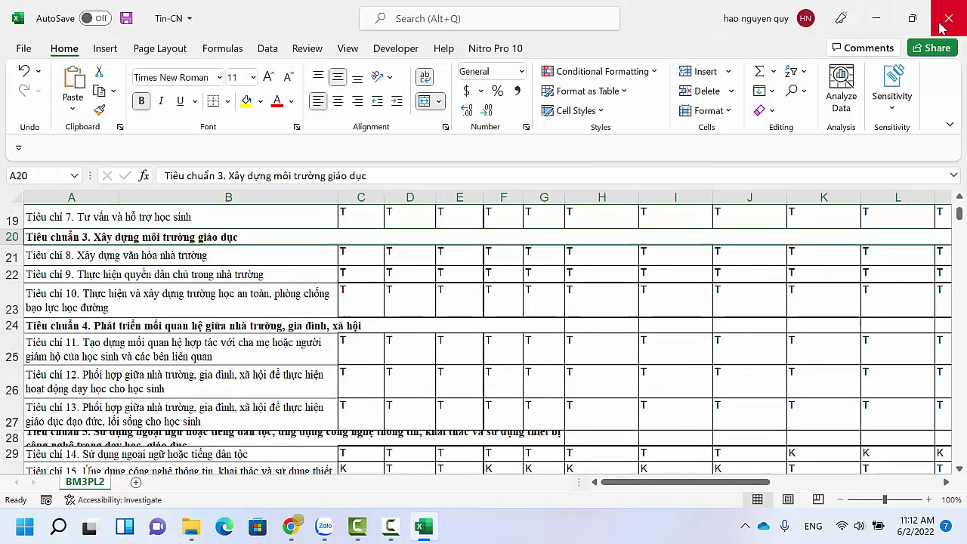
{"action": "scroll", "coordinate": [684, 287], "scroll_direction": "up", "scroll_amount": 4}
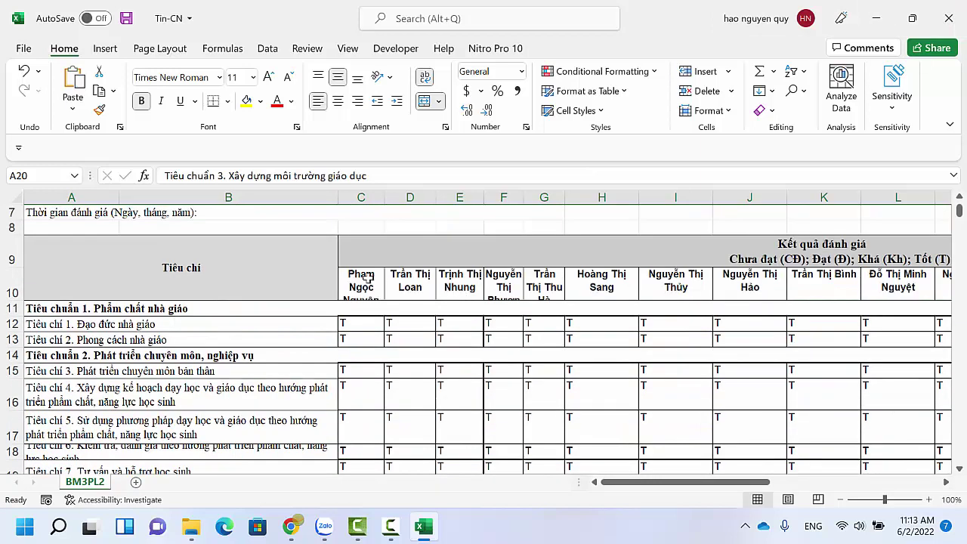
{"action": "scroll", "coordinate": [341, 263], "scroll_direction": "up", "scroll_amount": 2}
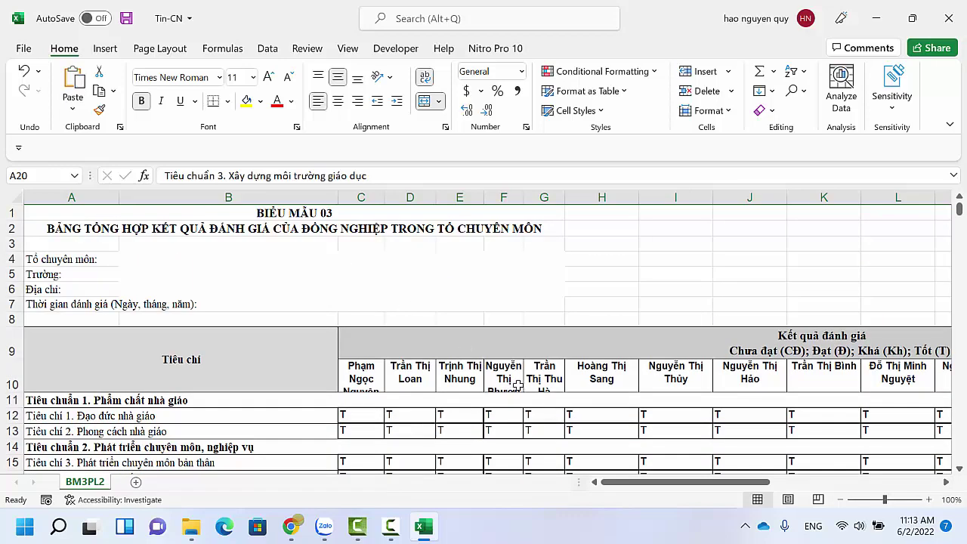
{"action": "scroll", "coordinate": [506, 348], "scroll_direction": "down", "scroll_amount": 6}
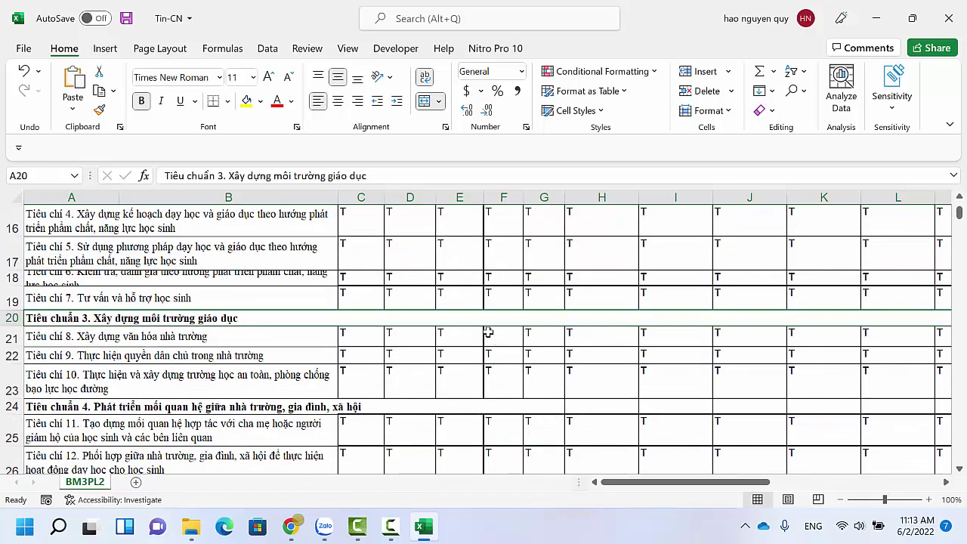
{"action": "scroll", "coordinate": [393, 310], "scroll_direction": "up", "scroll_amount": 4}
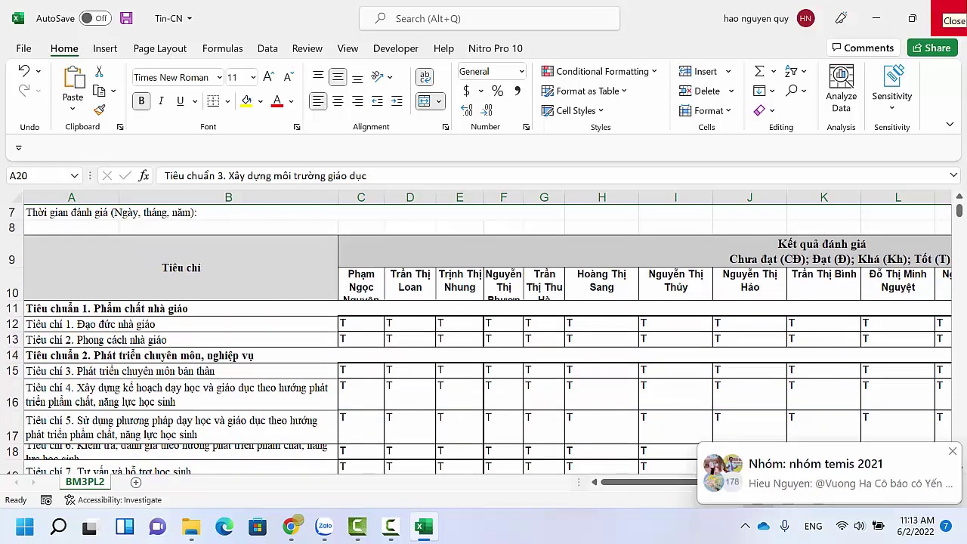
Step: Close the Tin-CN workbook, saving its changes, and return to the peer evaluation page in the browser
{"action": "left_click", "coordinate": [949, 9]}
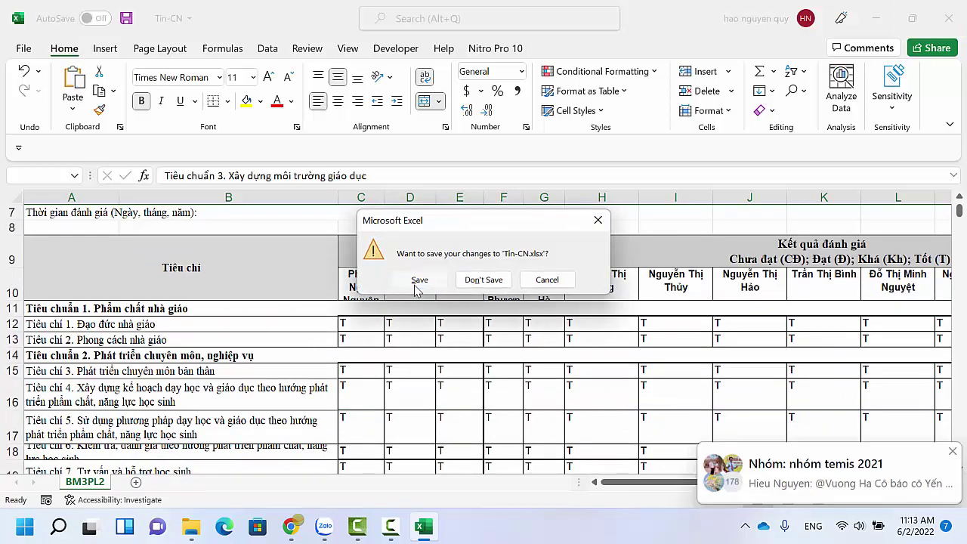
{"action": "left_click", "coordinate": [417, 285]}
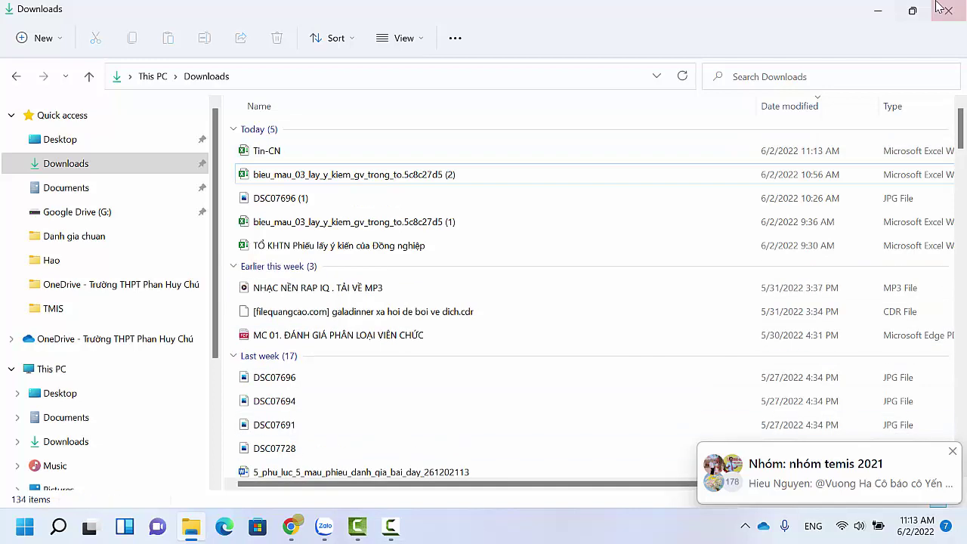
{"action": "left_click", "coordinate": [881, 12]}
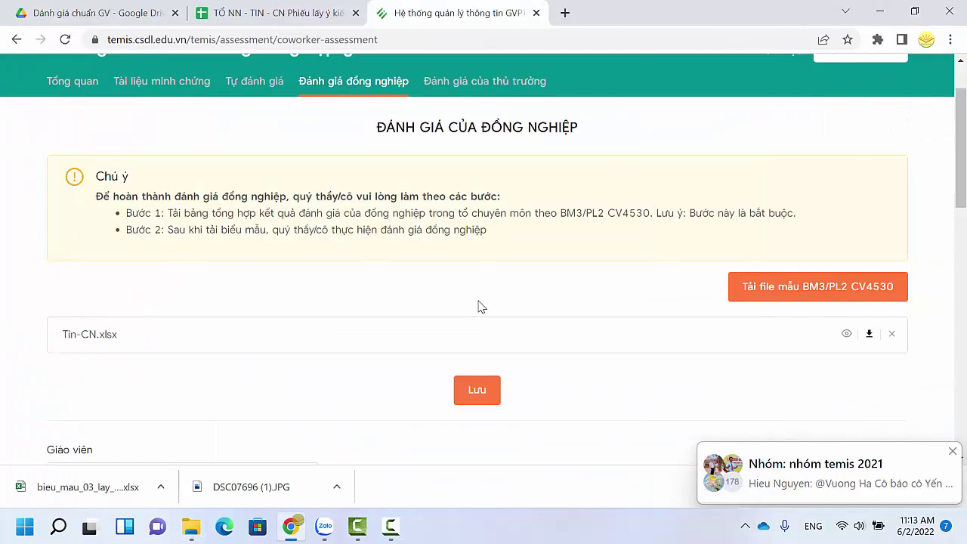
Step: Download the BM3/PL2 CV4530 template file from the peer evaluation page
{"action": "left_click", "coordinate": [808, 291]}
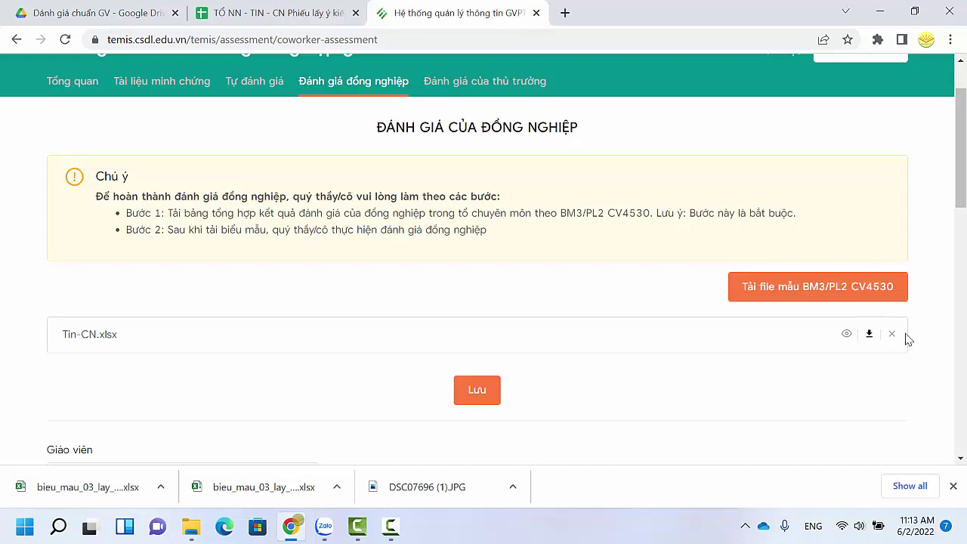
{"action": "scroll", "coordinate": [634, 267], "scroll_direction": "down", "scroll_amount": 1}
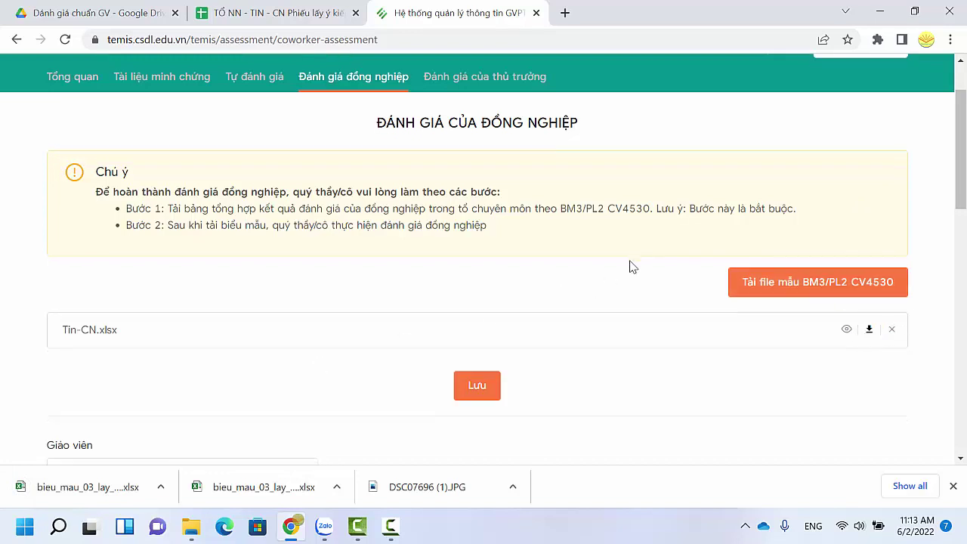
{"action": "scroll", "coordinate": [582, 224], "scroll_direction": "up", "scroll_amount": 2}
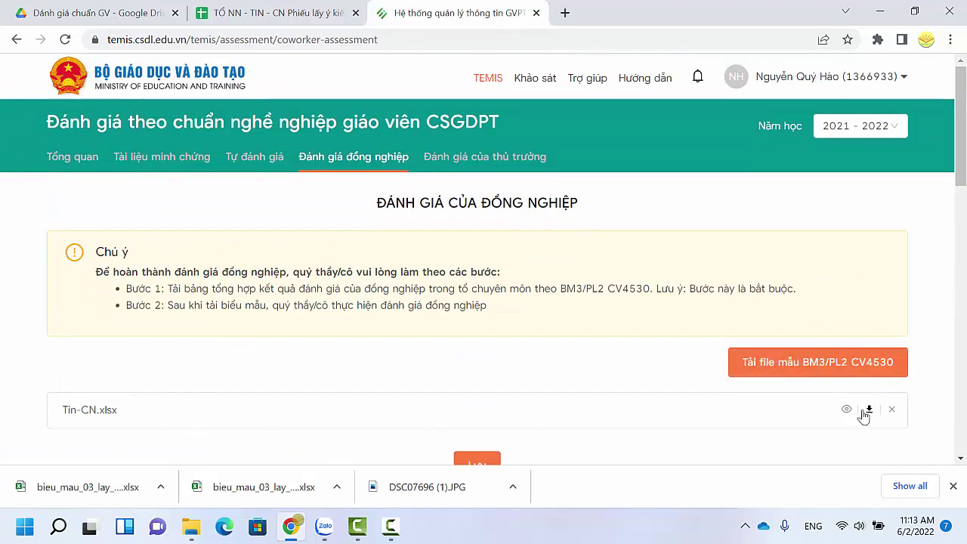
Step: Replace the attached BM03/PL2 CV4530 form with the updated Tin-CN file from Downloads and save it
{"action": "left_click", "coordinate": [892, 412]}
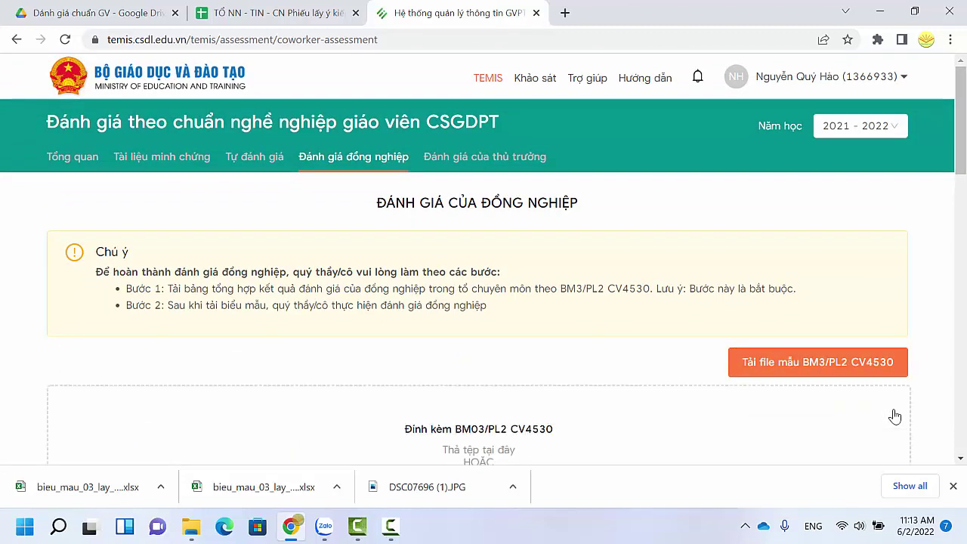
{"action": "scroll", "coordinate": [831, 397], "scroll_direction": "down", "scroll_amount": 1}
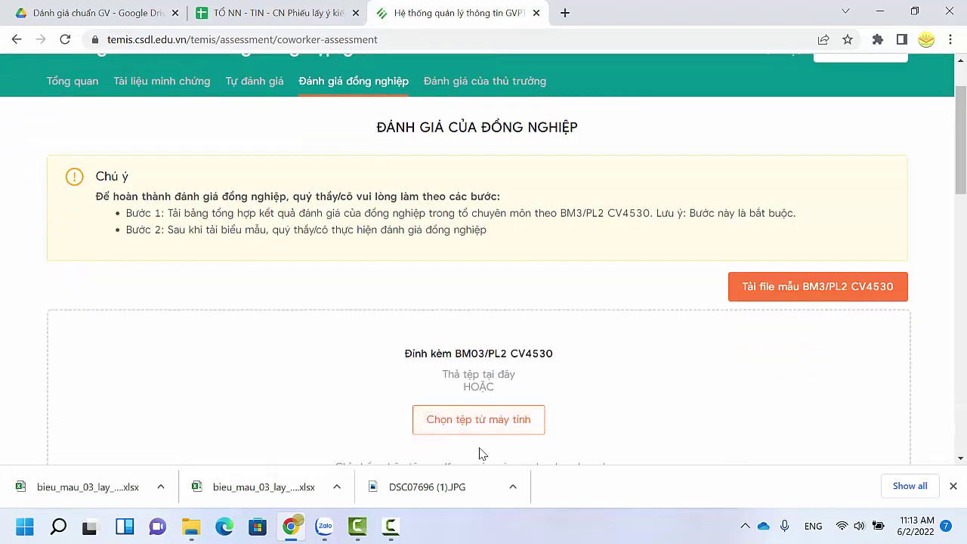
{"action": "left_click", "coordinate": [498, 425]}
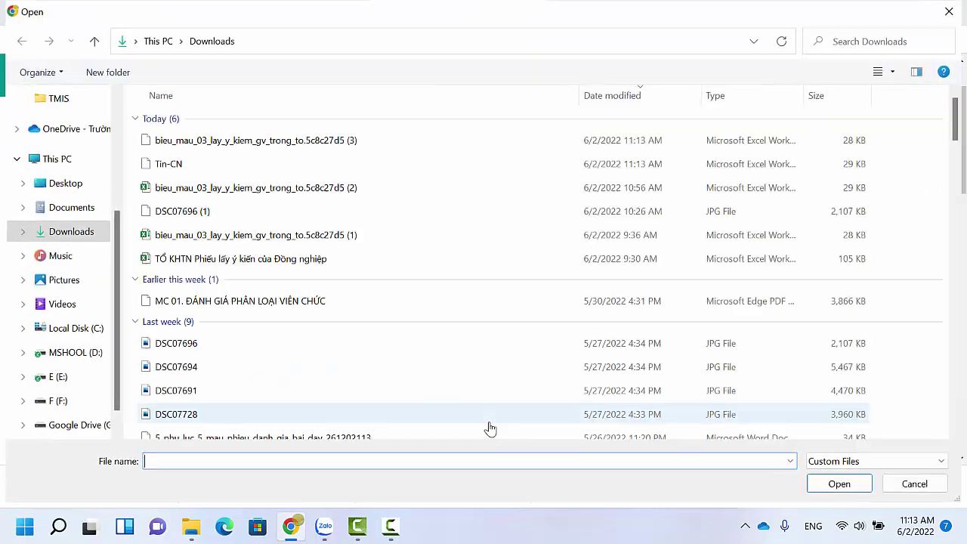
{"action": "double_click", "coordinate": [191, 168]}
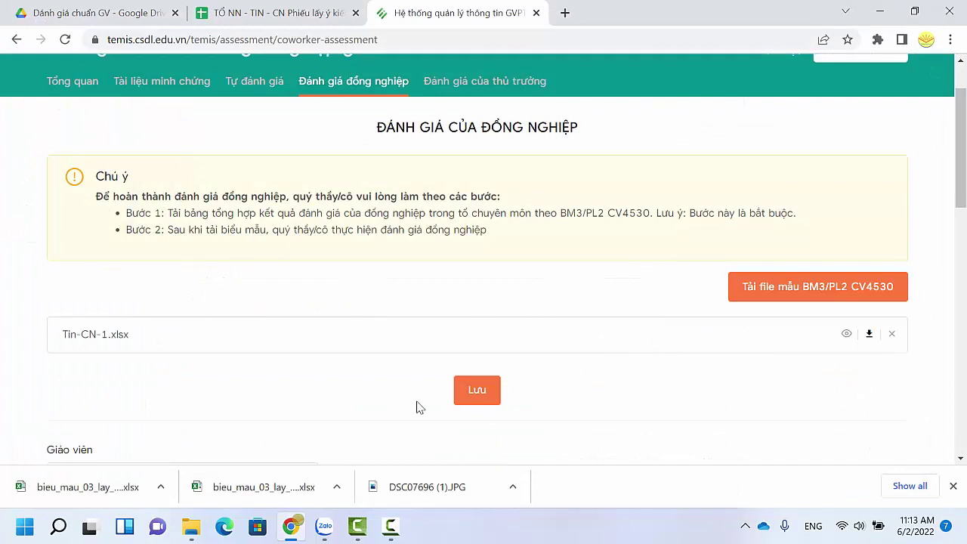
{"action": "left_click", "coordinate": [484, 391]}
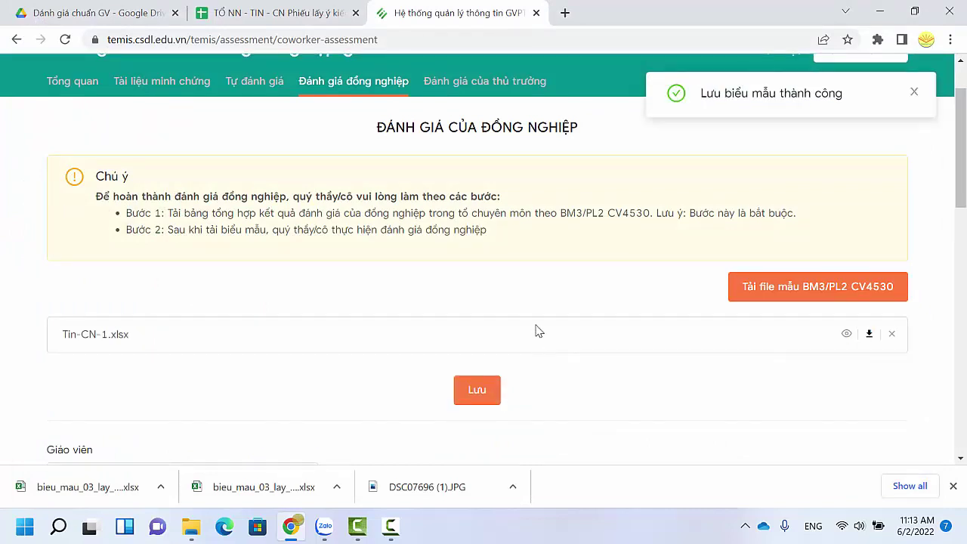
Step: Examine the teacher search filters and the list of teachers awaiting peer evaluation below the attached form
{"action": "scroll", "coordinate": [638, 201], "scroll_direction": "down", "scroll_amount": 3}
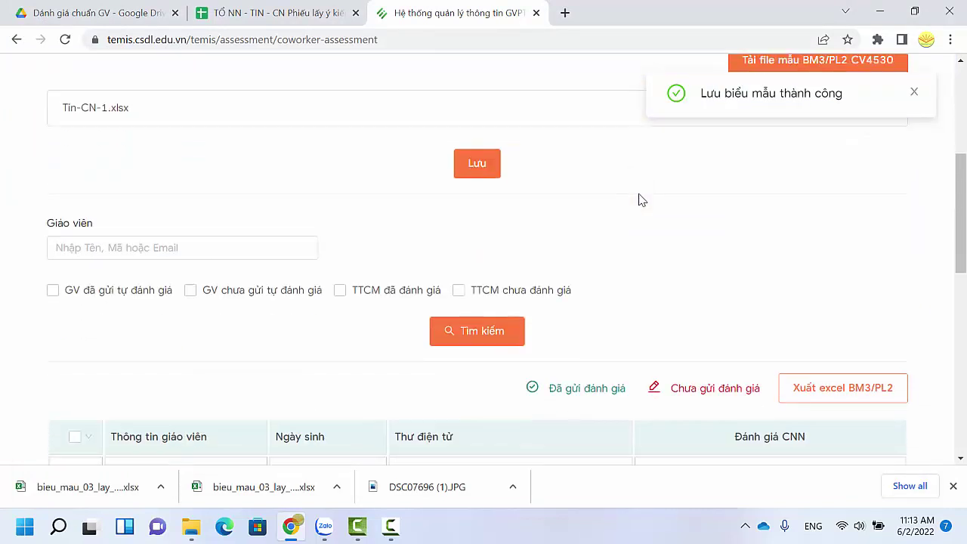
{"action": "scroll", "coordinate": [638, 200], "scroll_direction": "down", "scroll_amount": 2}
{"action": "scroll", "coordinate": [484, 182], "scroll_direction": "up", "scroll_amount": 5}
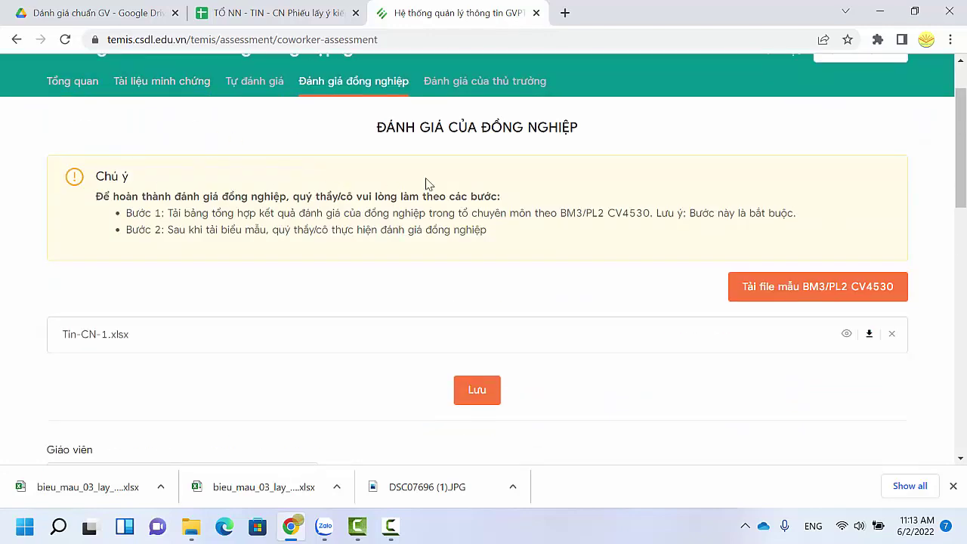
{"action": "scroll", "coordinate": [427, 182], "scroll_direction": "down", "scroll_amount": 5}
{"action": "scroll", "coordinate": [289, 244], "scroll_direction": "up", "scroll_amount": 1}
{"action": "scroll", "coordinate": [244, 209], "scroll_direction": "down", "scroll_amount": 4}
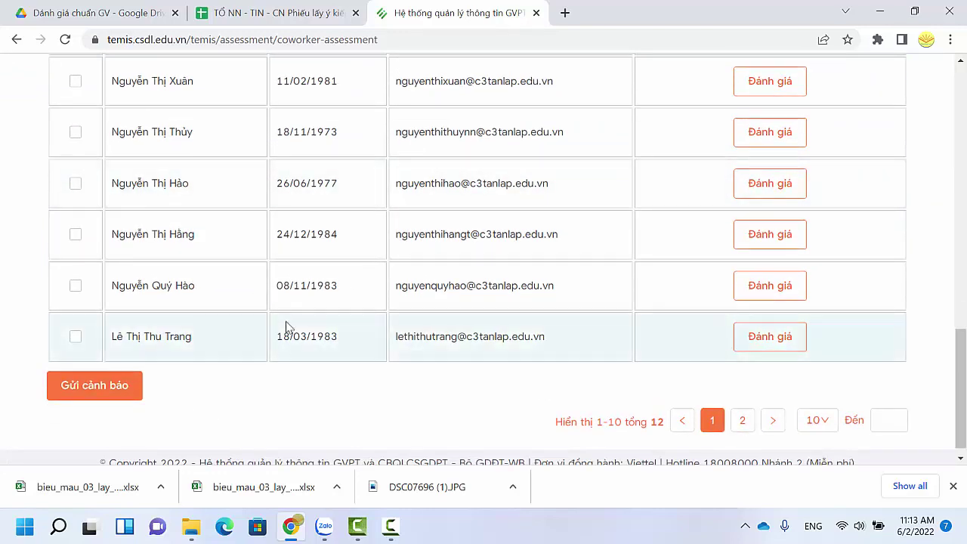
{"action": "scroll", "coordinate": [181, 276], "scroll_direction": "up", "scroll_amount": 1}
{"action": "scroll", "coordinate": [179, 278], "scroll_direction": "up", "scroll_amount": 2}
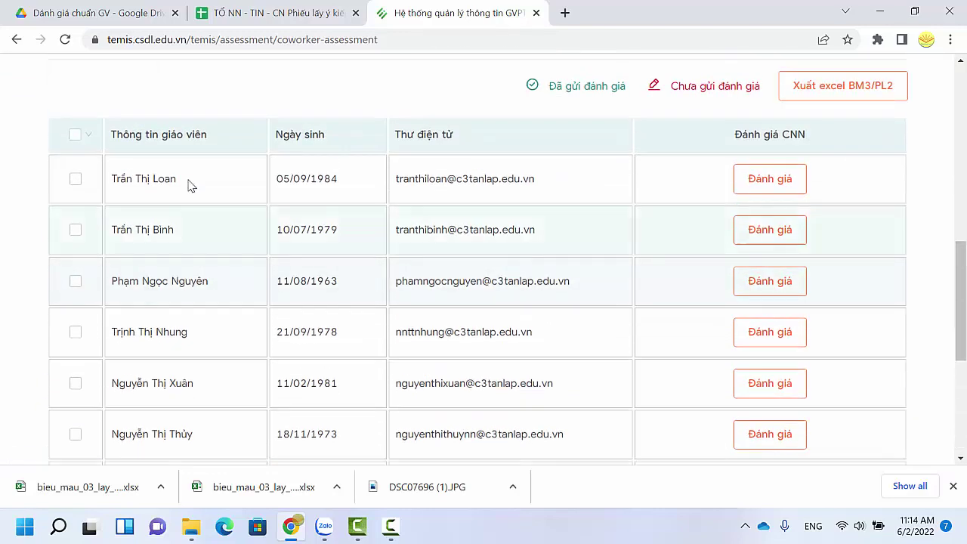
Step: Examine both pages of the teacher list, including the filters and the attached form above it
{"action": "scroll", "coordinate": [188, 185], "scroll_direction": "down", "scroll_amount": 1}
{"action": "scroll", "coordinate": [188, 178], "scroll_direction": "down", "scroll_amount": 2}
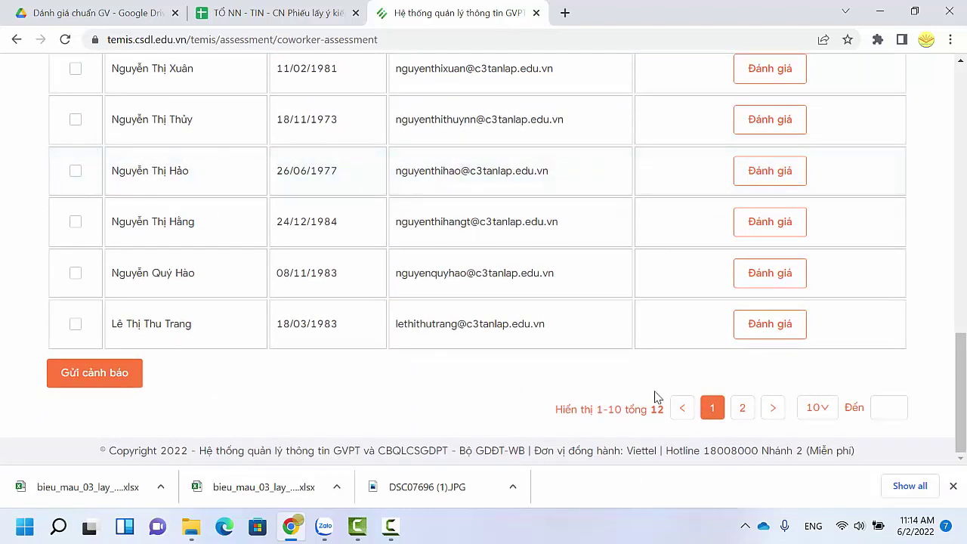
{"action": "left_click", "coordinate": [742, 408]}
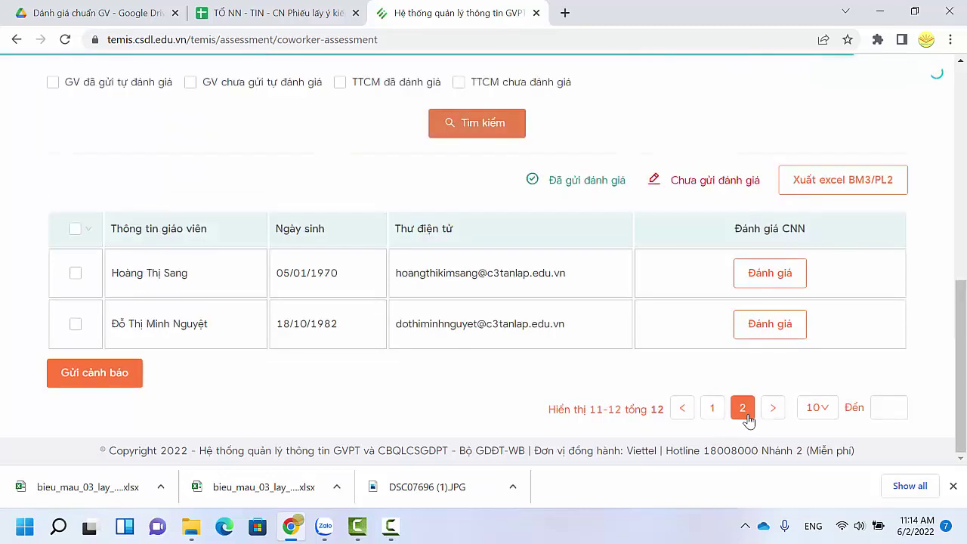
{"action": "left_click", "coordinate": [712, 408]}
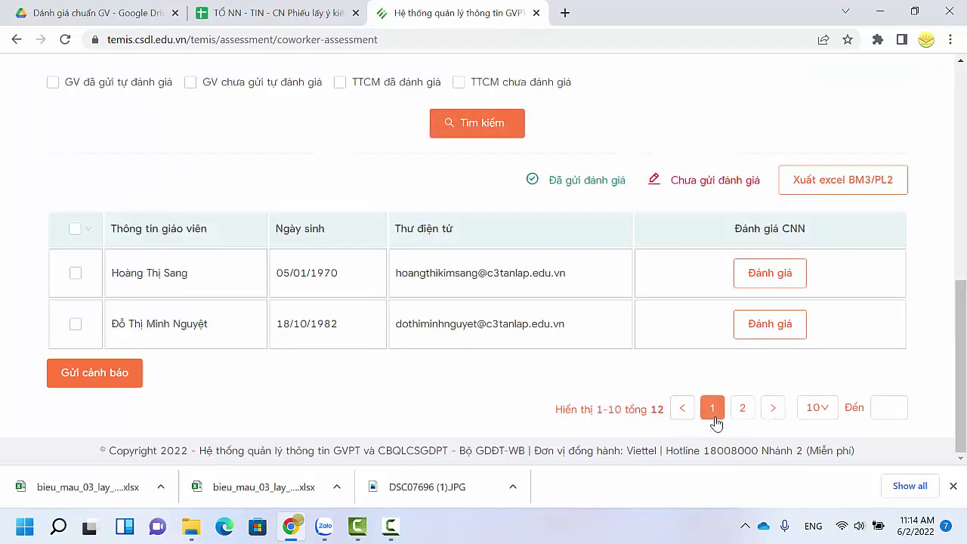
{"action": "scroll", "coordinate": [152, 268], "scroll_direction": "down", "scroll_amount": 1}
{"action": "scroll", "coordinate": [151, 268], "scroll_direction": "down", "scroll_amount": 5}
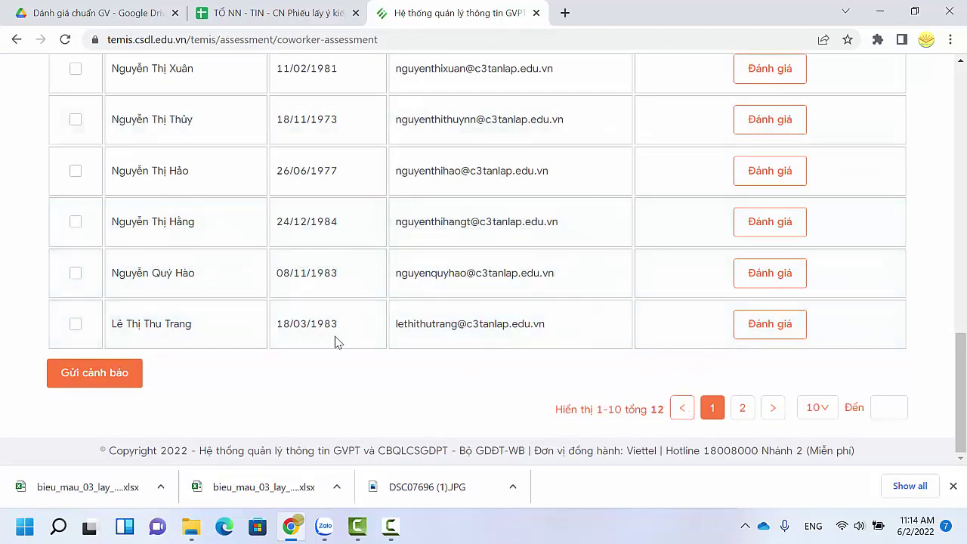
{"action": "scroll", "coordinate": [191, 326], "scroll_direction": "up", "scroll_amount": 5}
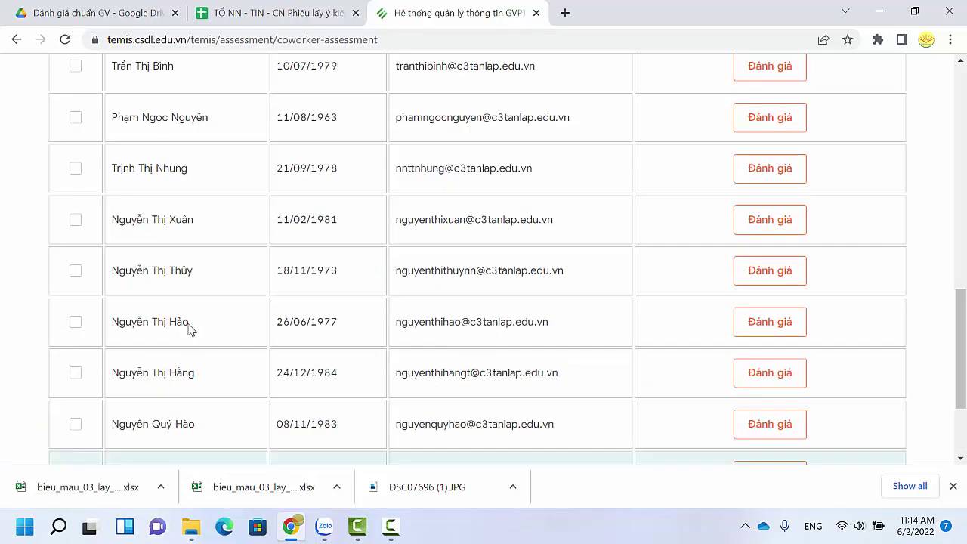
{"action": "scroll", "coordinate": [189, 322], "scroll_direction": "up", "scroll_amount": 1}
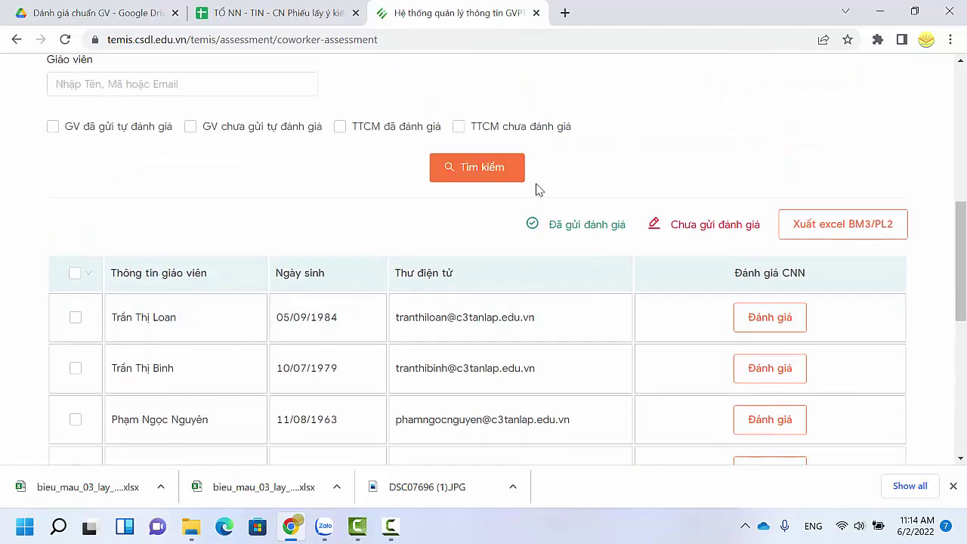
{"action": "scroll", "coordinate": [522, 186], "scroll_direction": "up", "scroll_amount": 3}
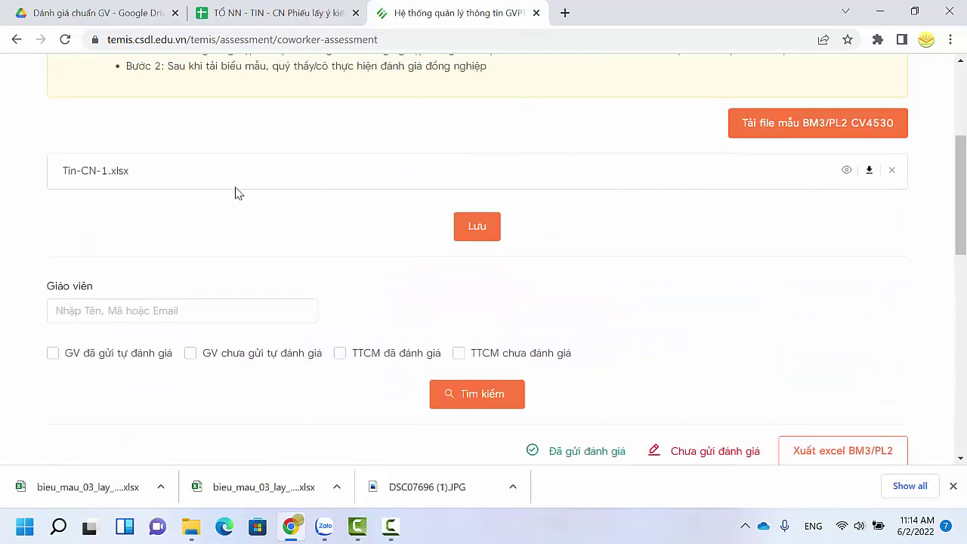
{"action": "scroll", "coordinate": [236, 194], "scroll_direction": "down", "scroll_amount": 3}
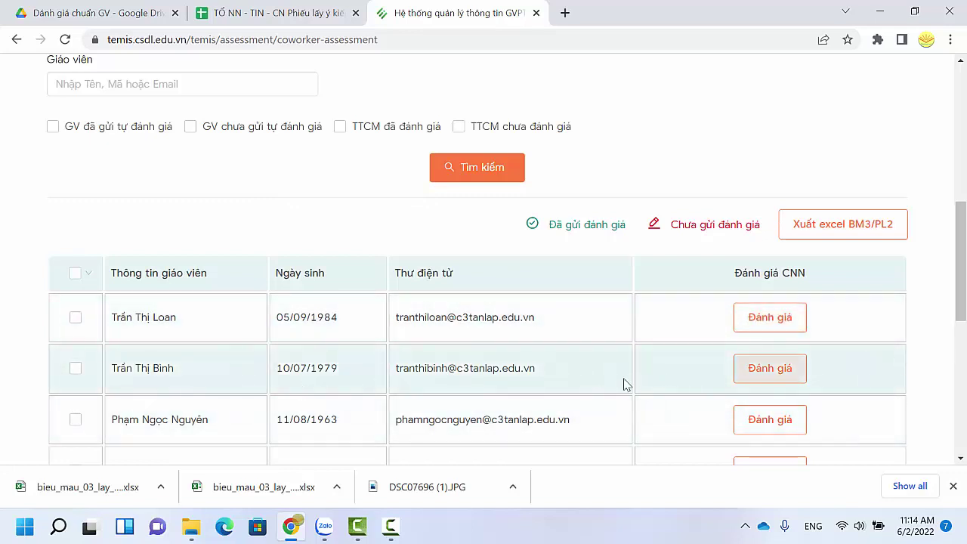
Step: Open the evaluation of the second teacher in the list and fill the ratings from the teacher's self-assessment
{"action": "left_click", "coordinate": [770, 369]}
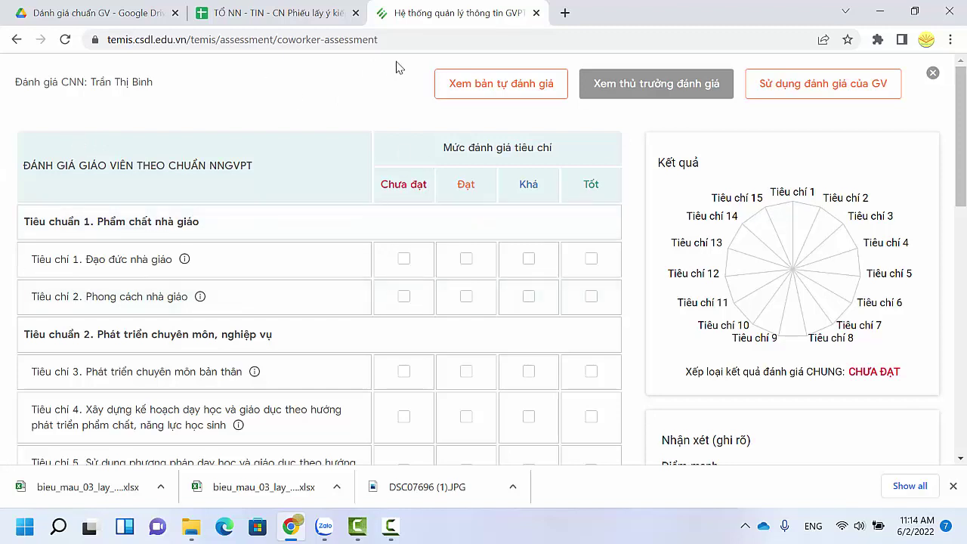
{"action": "left_click", "coordinate": [823, 97]}
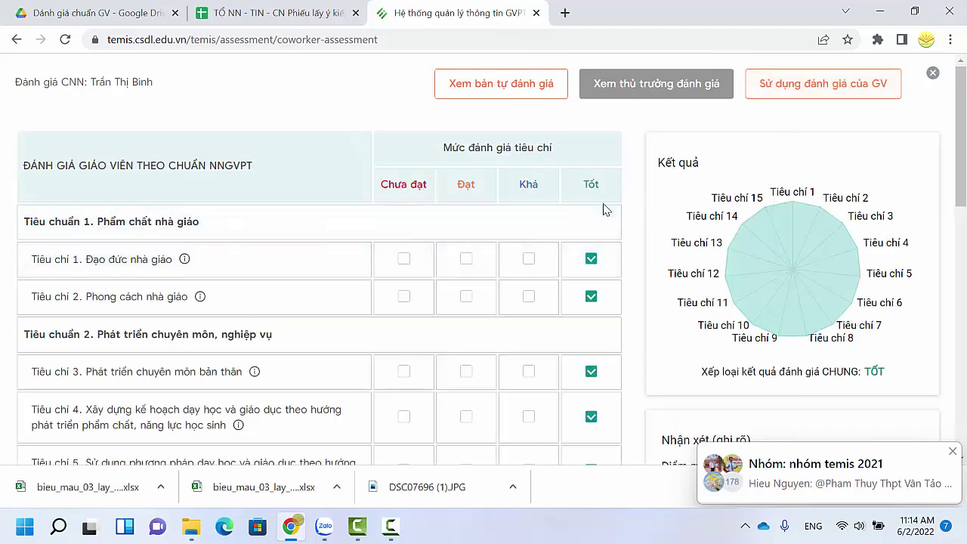
{"action": "scroll", "coordinate": [605, 216], "scroll_direction": "down", "scroll_amount": 8}
{"action": "scroll", "coordinate": [605, 210], "scroll_direction": "down", "scroll_amount": 2}
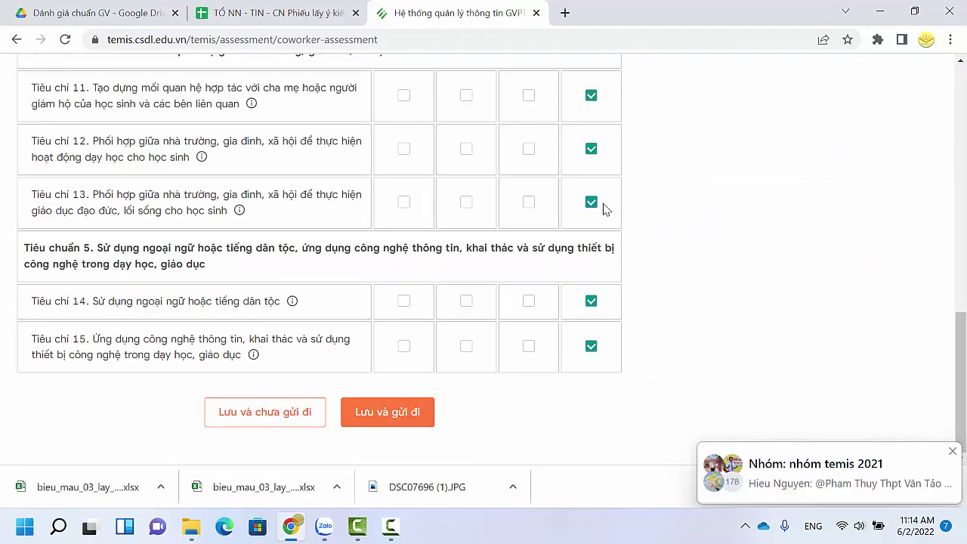
Step: Examine the ratings of all criteria and the comment fields in the second teacher's evaluation form
{"action": "scroll", "coordinate": [609, 246], "scroll_direction": "up", "scroll_amount": 3}
{"action": "scroll", "coordinate": [612, 239], "scroll_direction": "down", "scroll_amount": 2}
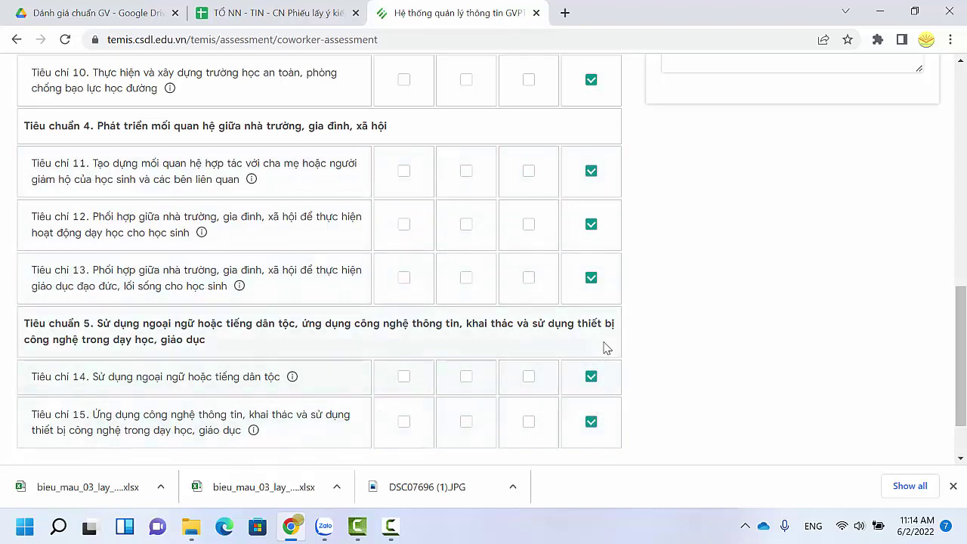
{"action": "scroll", "coordinate": [607, 345], "scroll_direction": "up", "scroll_amount": 2}
{"action": "scroll", "coordinate": [604, 349], "scroll_direction": "down", "scroll_amount": 2}
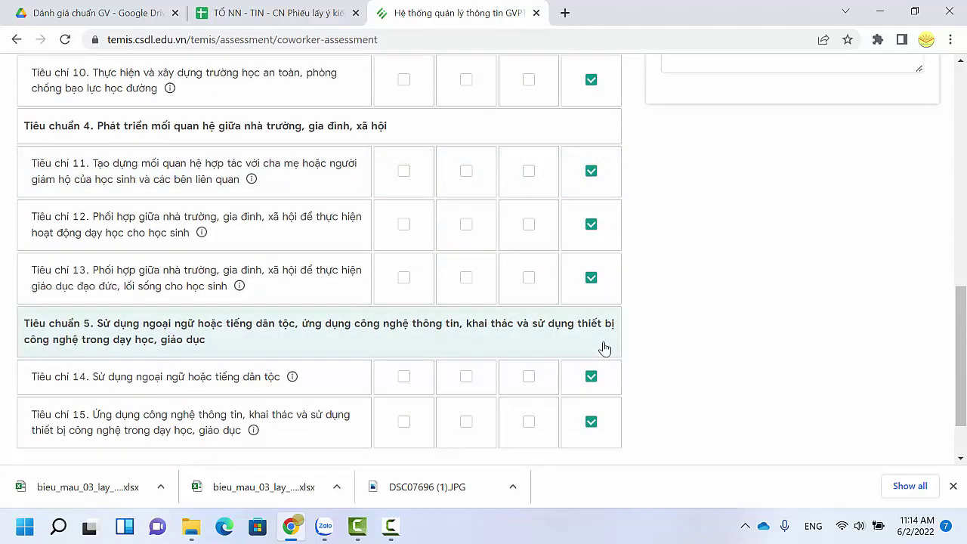
{"action": "scroll", "coordinate": [605, 348], "scroll_direction": "up", "scroll_amount": 6}
{"action": "scroll", "coordinate": [603, 344], "scroll_direction": "down", "scroll_amount": 3}
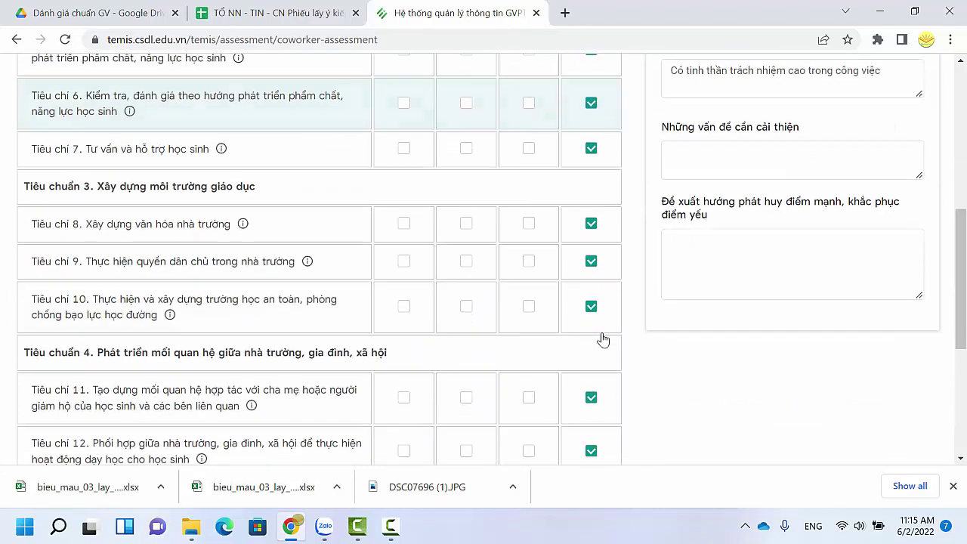
{"action": "scroll", "coordinate": [603, 341], "scroll_direction": "down", "scroll_amount": 1}
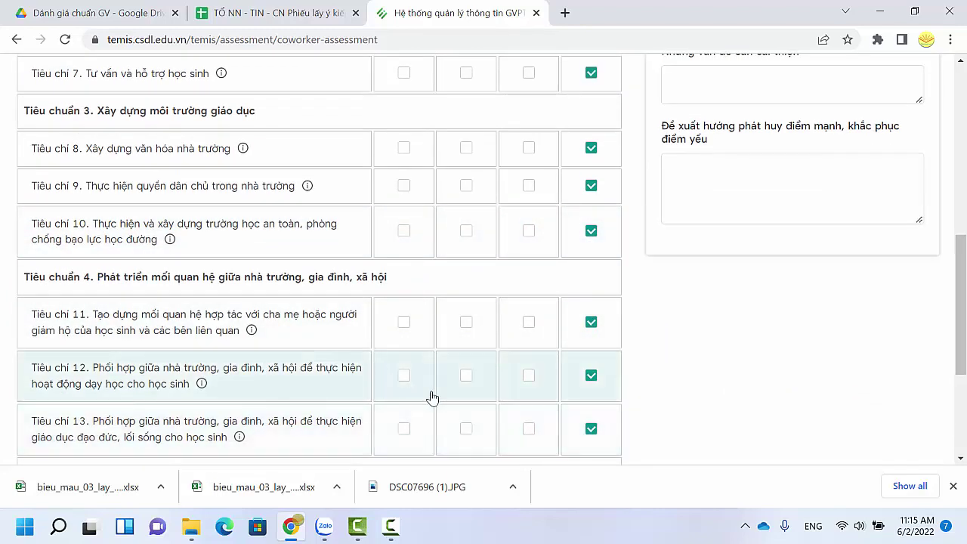
{"action": "scroll", "coordinate": [484, 410], "scroll_direction": "down", "scroll_amount": 2}
{"action": "scroll", "coordinate": [490, 412], "scroll_direction": "down", "scroll_amount": 2}
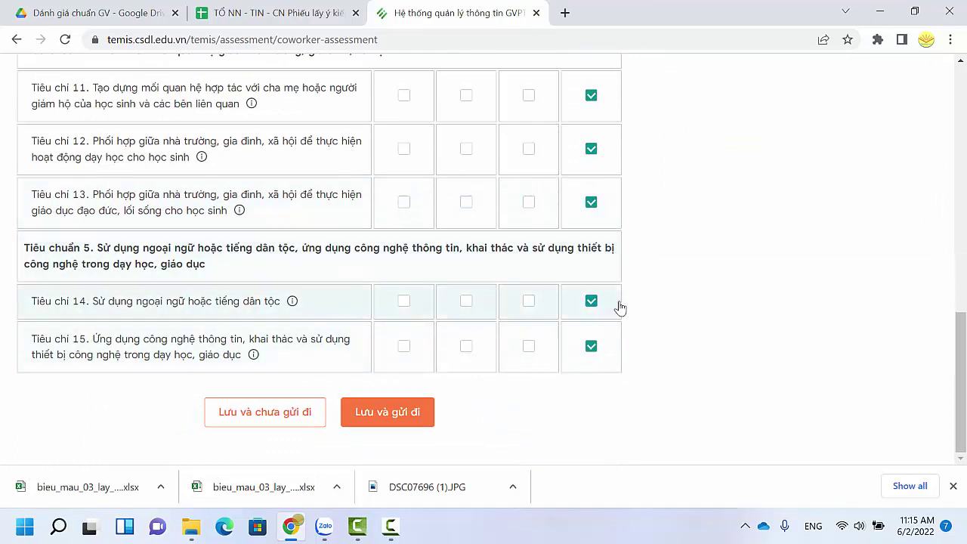
Step: Try rating criterion 14 on foreign or ethnic language use as Khá and set it back to Tốt
{"action": "left_click", "coordinate": [529, 303]}
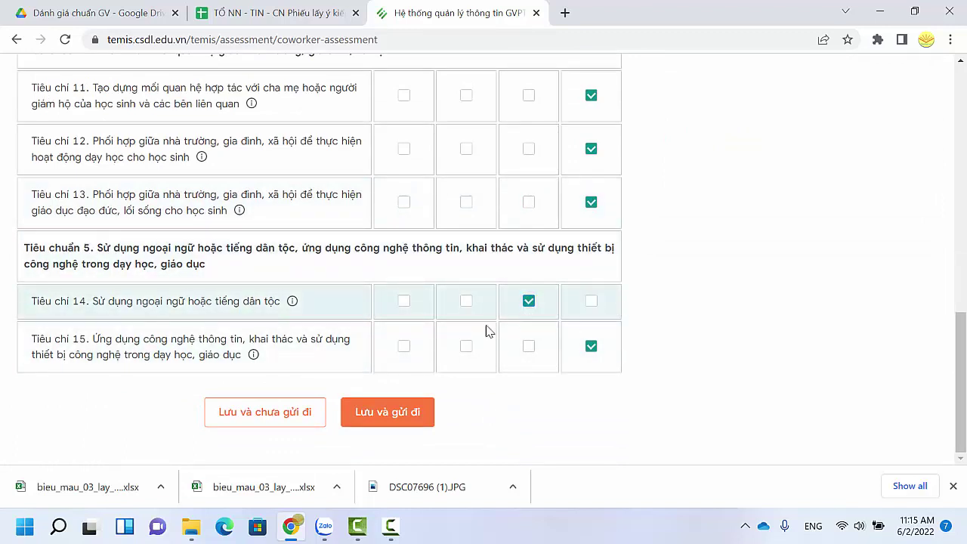
{"action": "left_click", "coordinate": [304, 415]}
{"action": "left_click", "coordinate": [384, 411]}
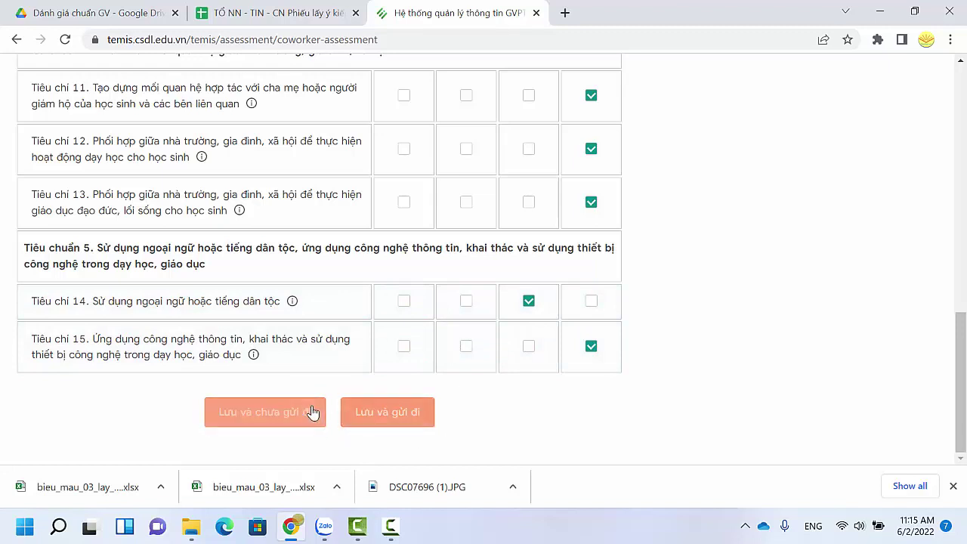
{"action": "left_click", "coordinate": [377, 414]}
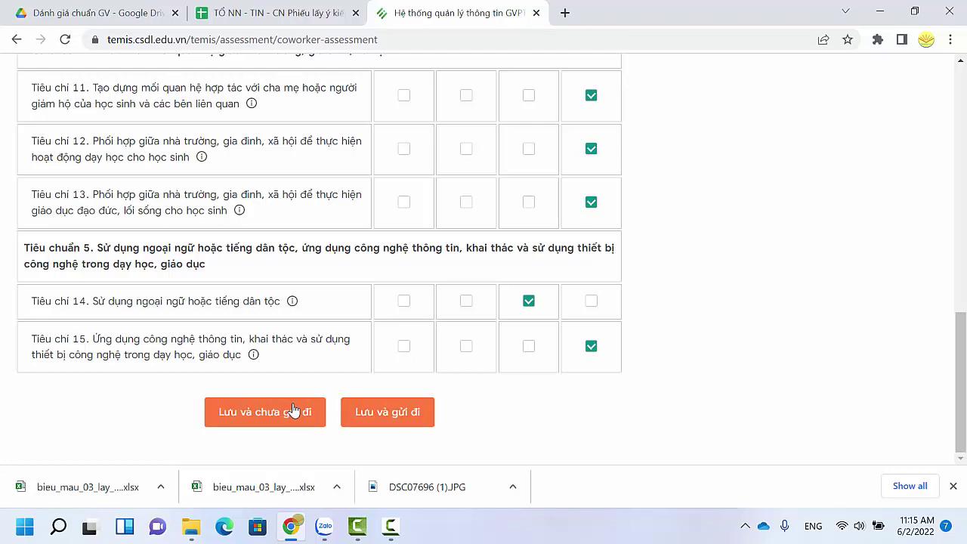
{"action": "left_click", "coordinate": [391, 415]}
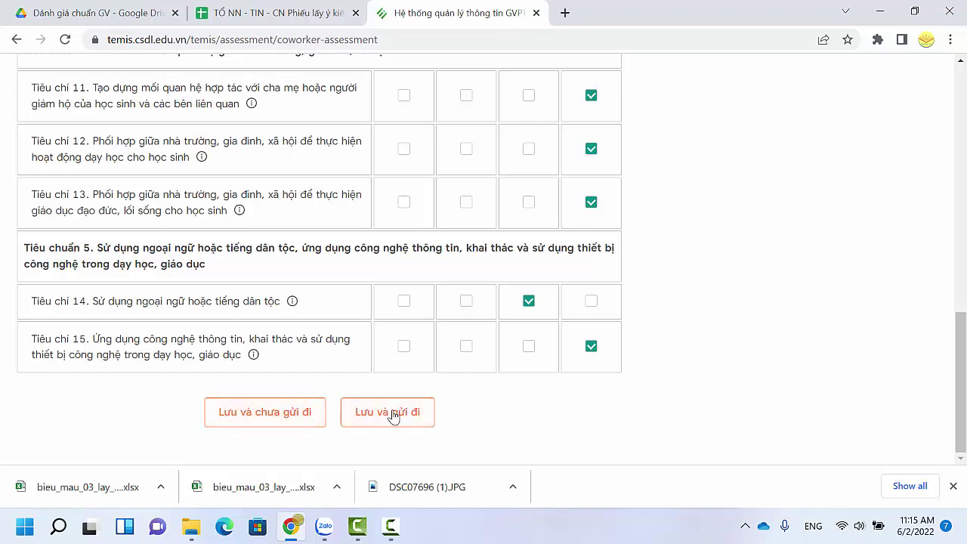
{"action": "left_click", "coordinate": [592, 302]}
Step: Review the result chart, the criteria ratings and the save options of the second teacher's evaluation
{"action": "scroll", "coordinate": [598, 309], "scroll_direction": "up", "scroll_amount": 10}
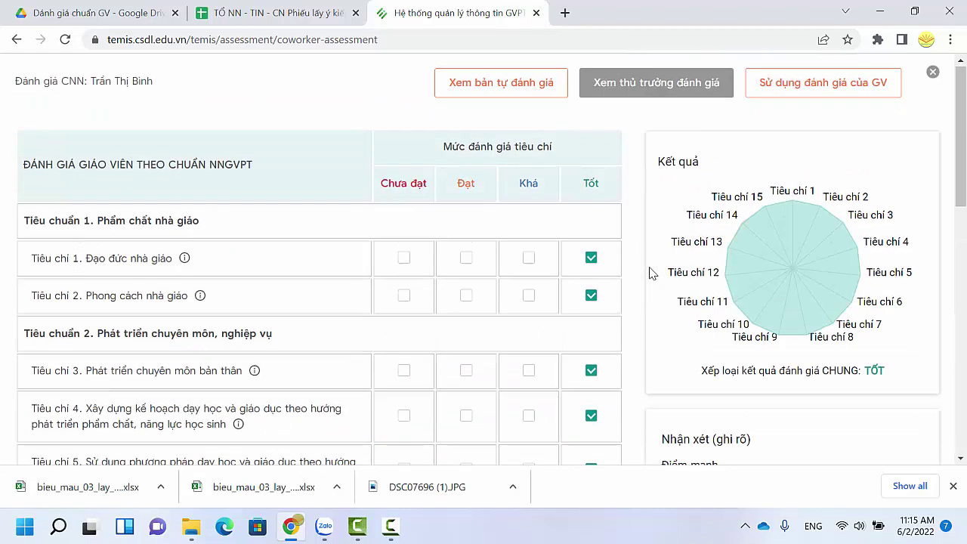
{"action": "scroll", "coordinate": [647, 272], "scroll_direction": "down", "scroll_amount": 5}
{"action": "scroll", "coordinate": [498, 449], "scroll_direction": "down", "scroll_amount": 2}
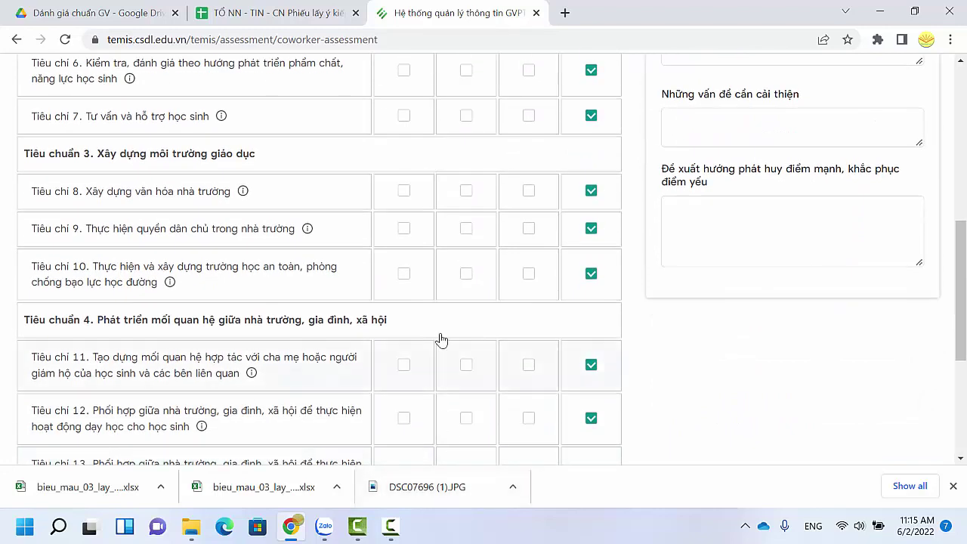
{"action": "scroll", "coordinate": [439, 339], "scroll_direction": "down", "scroll_amount": 4}
{"action": "left_click", "coordinate": [430, 408]}
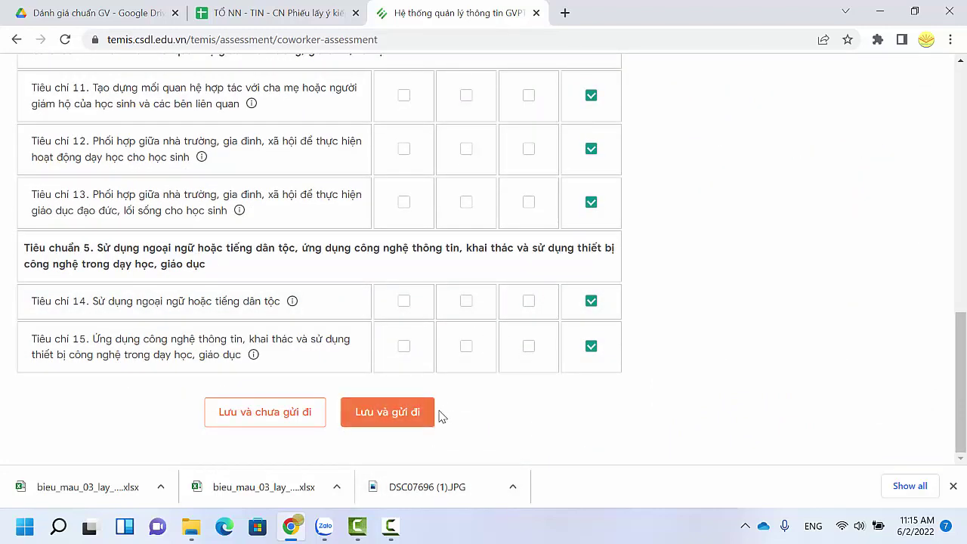
{"action": "scroll", "coordinate": [451, 405], "scroll_direction": "up", "scroll_amount": 1}
{"action": "scroll", "coordinate": [423, 413], "scroll_direction": "down", "scroll_amount": 1}
{"action": "left_click", "coordinate": [423, 412]}
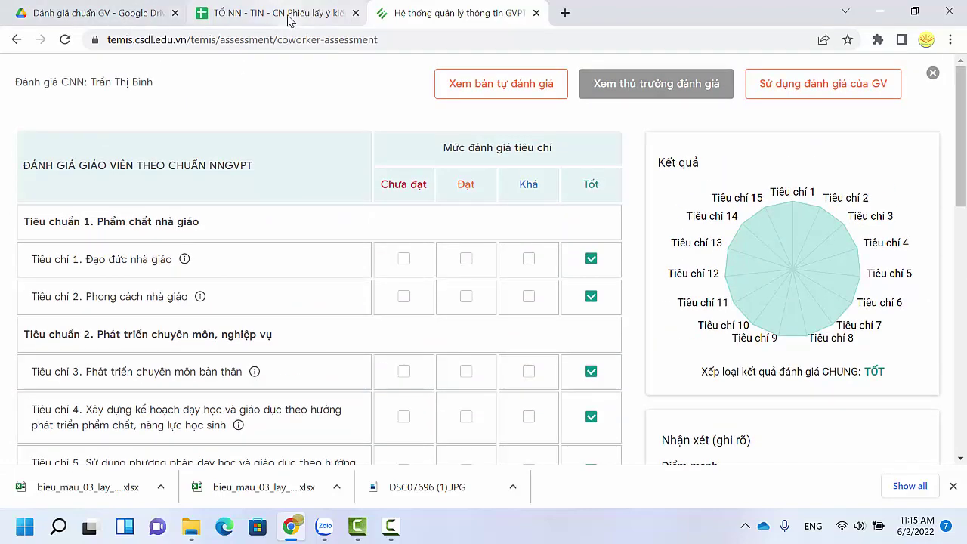
Step: Leave the second teacher's evaluation, discard its changes and reopen the peer evaluation page
{"action": "left_click", "coordinate": [14, 40]}
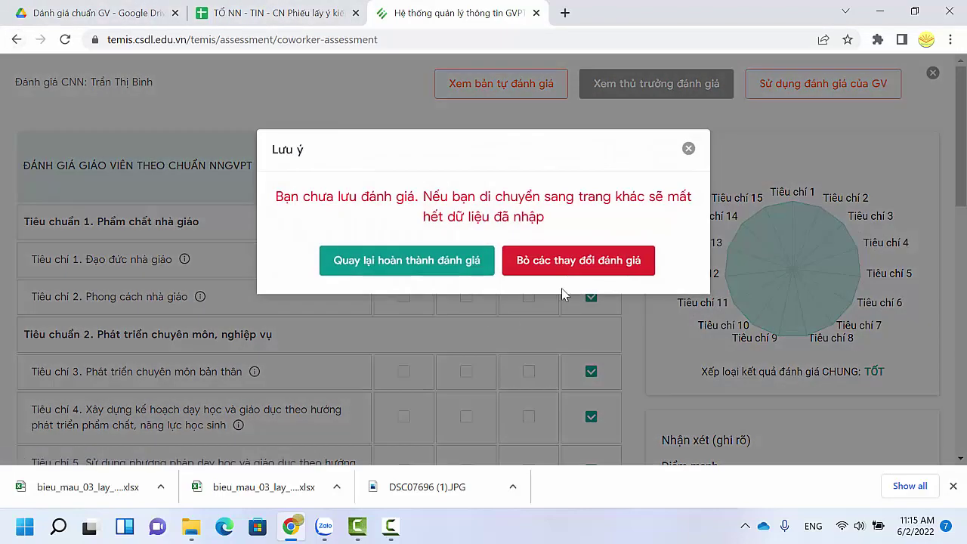
{"action": "left_click", "coordinate": [563, 263]}
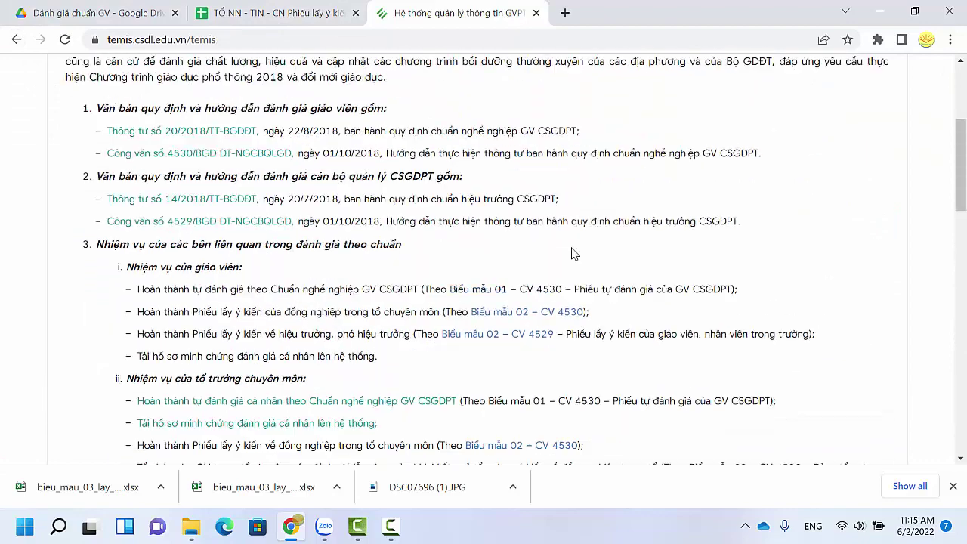
{"action": "left_click", "coordinate": [348, 156]}
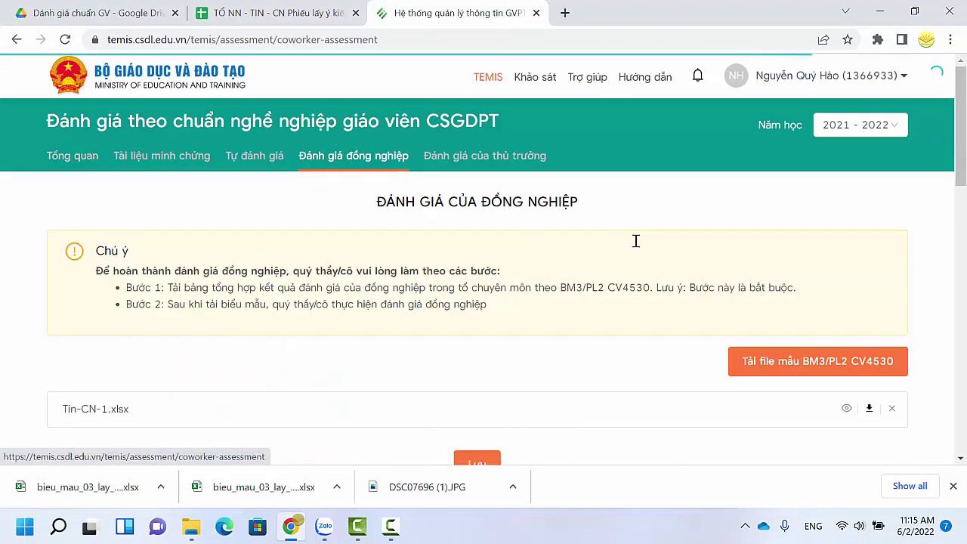
Step: Open the evaluation of the fourth teacher in the list, fill it from the teacher's self-assessment and review all criteria
{"action": "scroll", "coordinate": [636, 241], "scroll_direction": "down", "scroll_amount": 7}
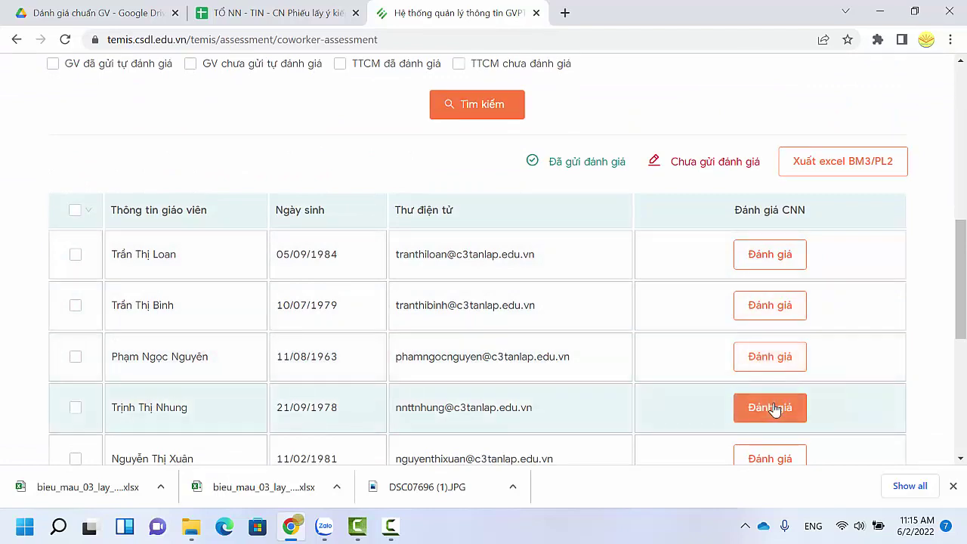
{"action": "left_click", "coordinate": [774, 408]}
{"action": "left_click", "coordinate": [792, 85]}
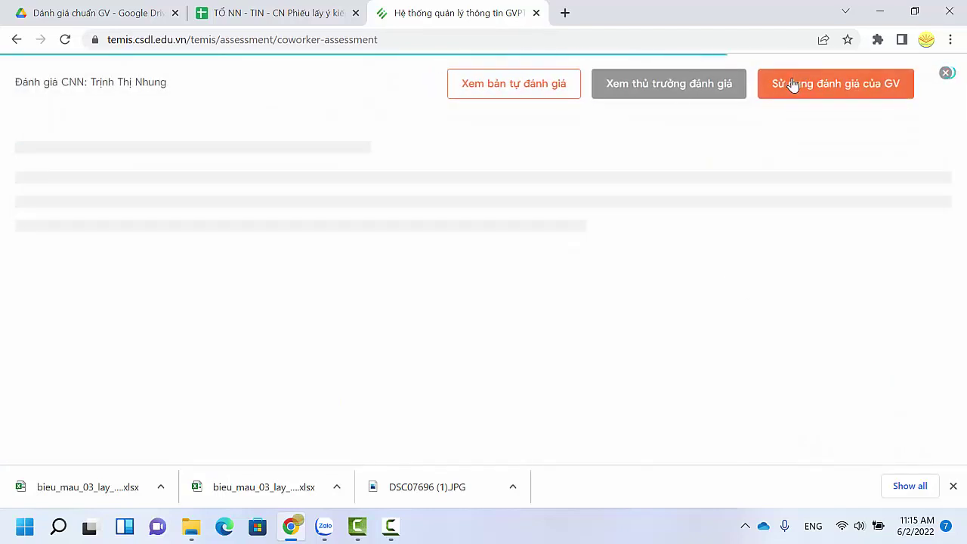
{"action": "scroll", "coordinate": [572, 358], "scroll_direction": "down", "scroll_amount": 7}
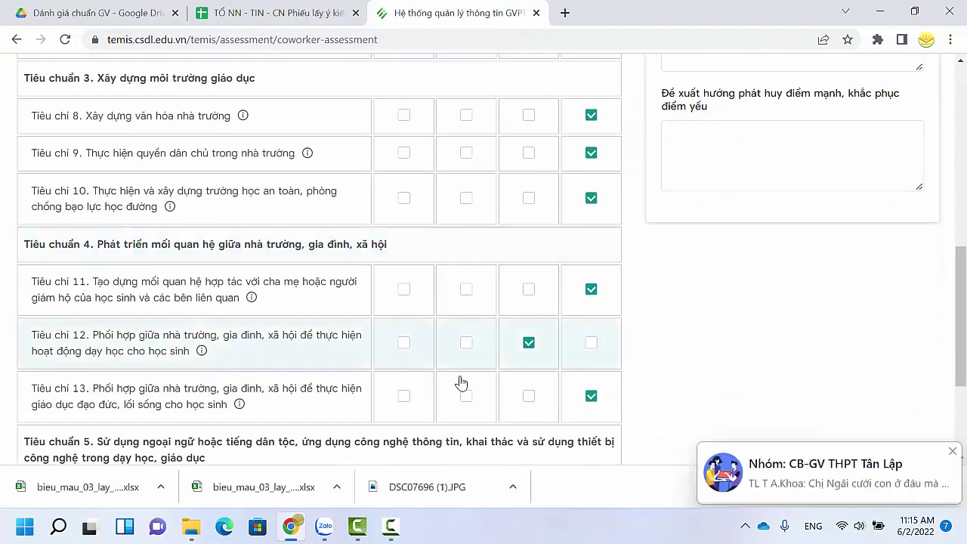
{"action": "scroll", "coordinate": [358, 300], "scroll_direction": "down", "scroll_amount": 3}
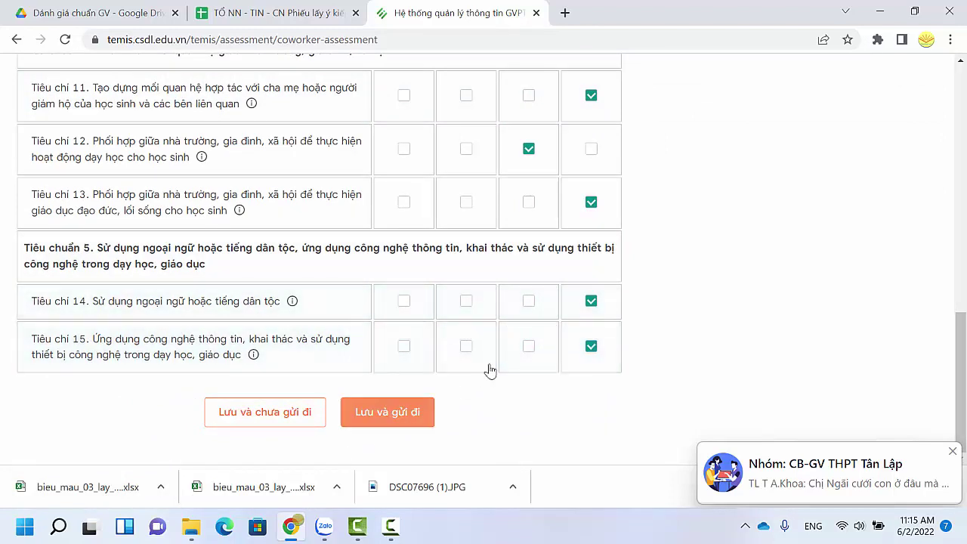
{"action": "scroll", "coordinate": [525, 340], "scroll_direction": "up", "scroll_amount": 10}
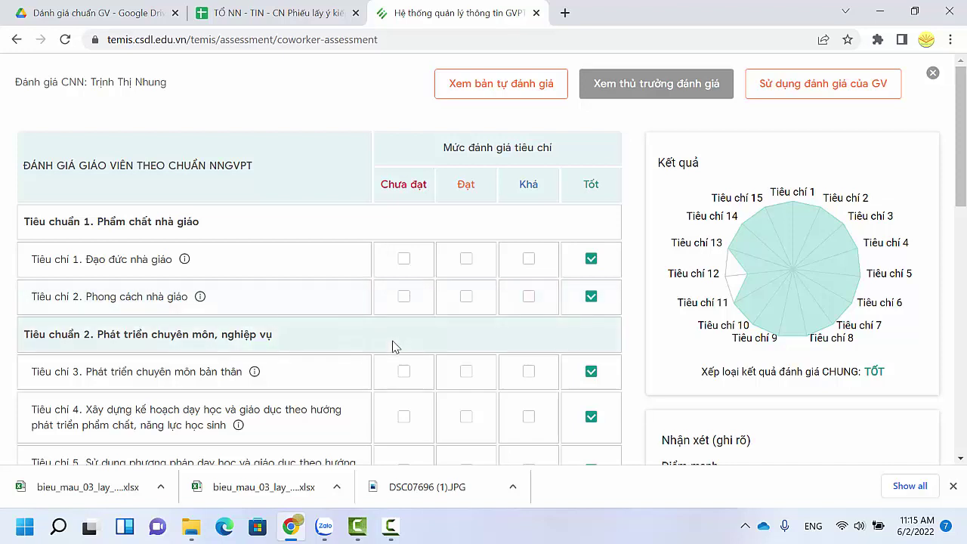
Step: Switch to the TỔ NN - TIN - CN peer opinion spreadsheet and open the first teacher's sheet
{"action": "left_click", "coordinate": [261, 26]}
{"action": "scroll", "coordinate": [420, 222], "scroll_direction": "down", "scroll_amount": 5}
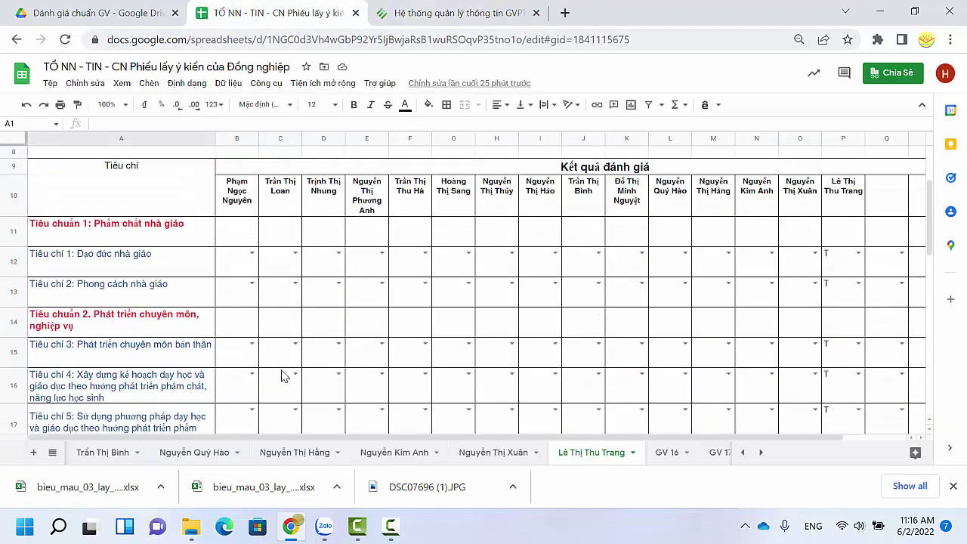
{"action": "left_click", "coordinate": [743, 451]}
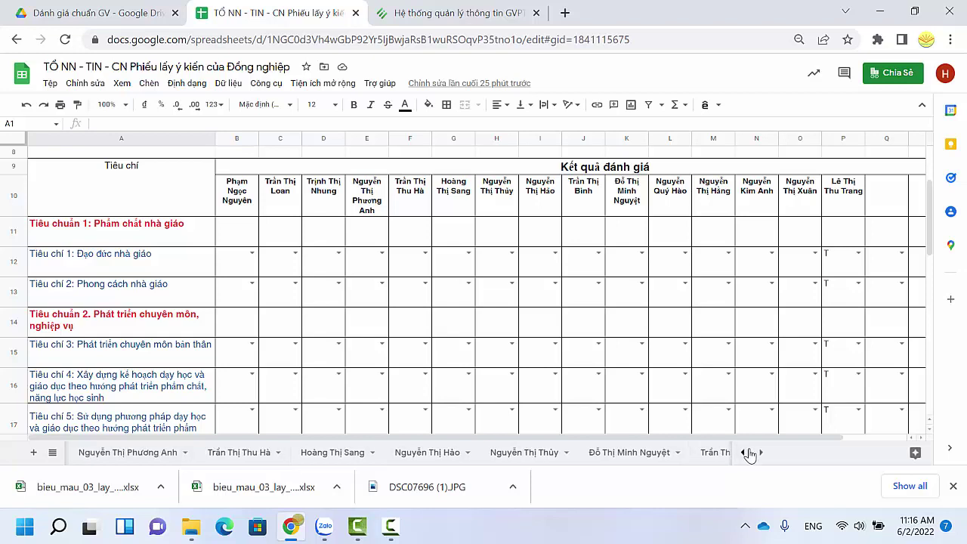
{"action": "left_click", "coordinate": [744, 452]}
{"action": "left_click", "coordinate": [134, 454]}
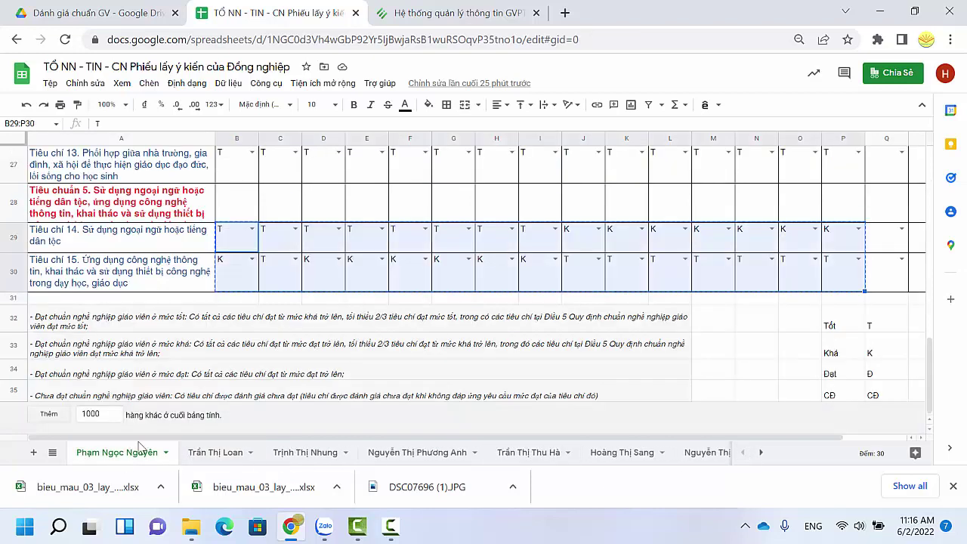
Step: Review the first teacher's peer ratings across all criteria in the TỔ NN - TIN - CN spreadsheet
{"action": "scroll", "coordinate": [240, 266], "scroll_direction": "up", "scroll_amount": 10}
{"action": "left_click", "coordinate": [366, 349]}
{"action": "scroll", "coordinate": [378, 347], "scroll_direction": "down", "scroll_amount": 3}
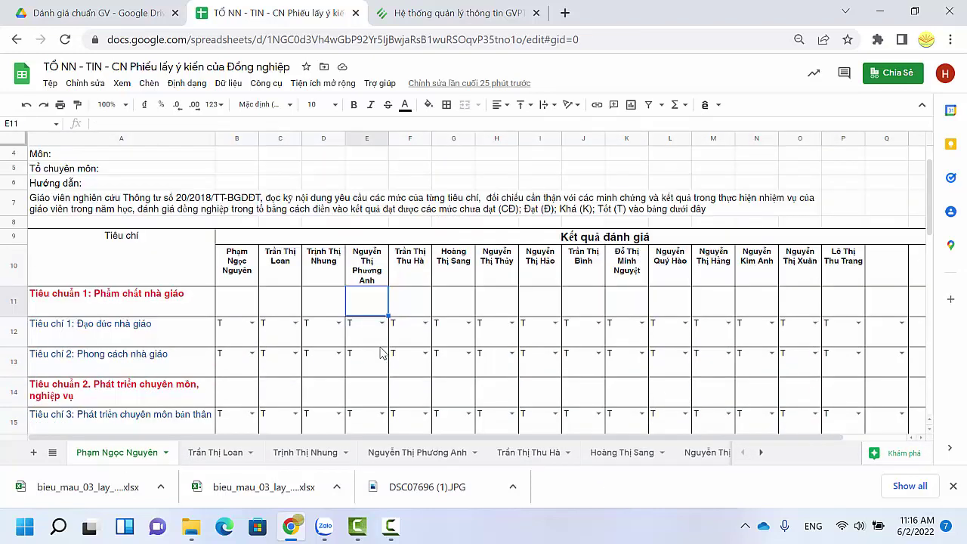
{"action": "scroll", "coordinate": [793, 261], "scroll_direction": "down", "scroll_amount": 10}
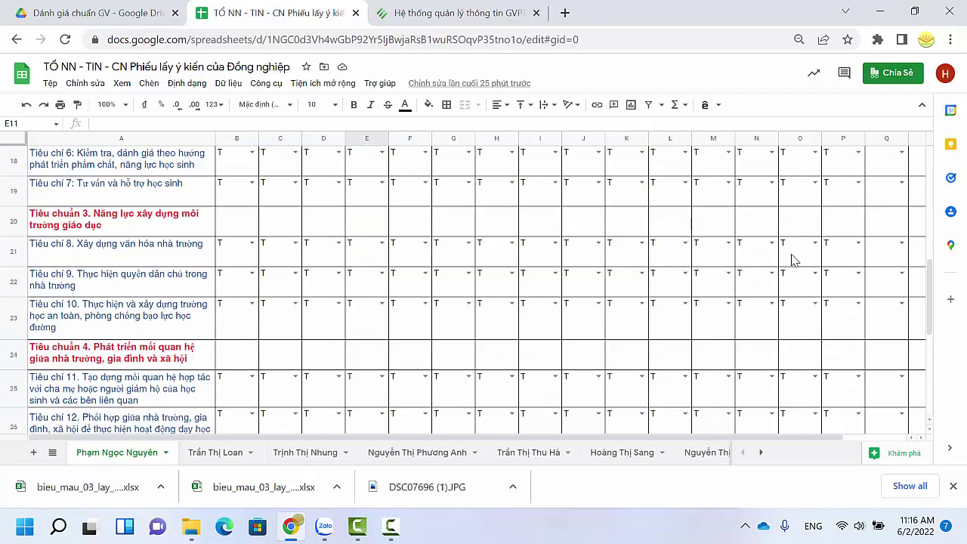
{"action": "scroll", "coordinate": [793, 260], "scroll_direction": "up", "scroll_amount": 5}
Step: Open the Xep loai sheet and review the summarised rating of each teacher for every criterion
{"action": "left_click", "coordinate": [763, 454]}
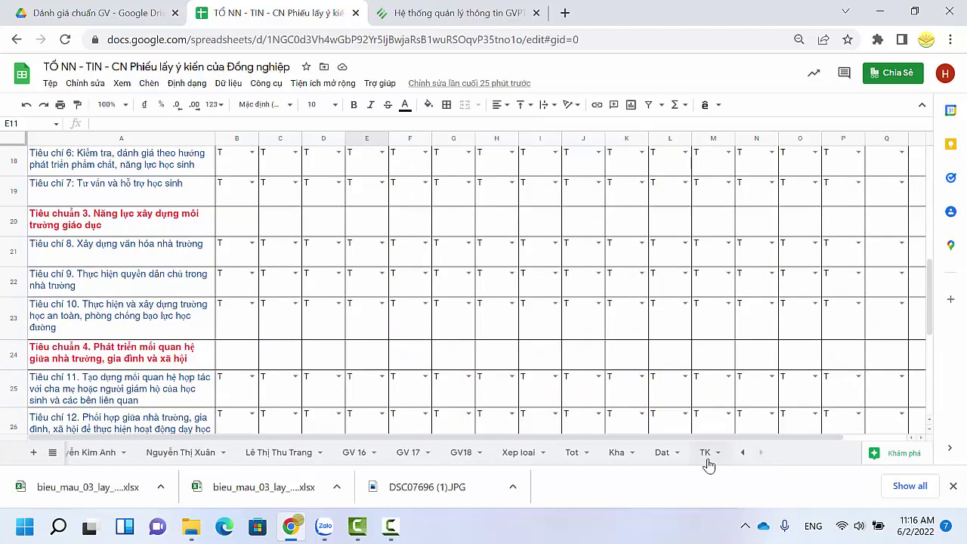
{"action": "left_click", "coordinate": [709, 460]}
{"action": "left_click", "coordinate": [518, 453]}
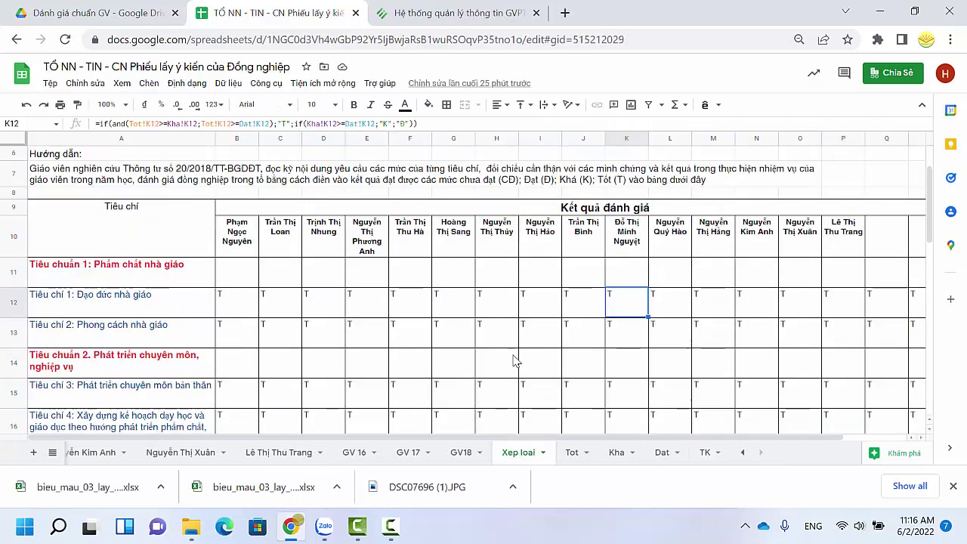
{"action": "scroll", "coordinate": [514, 360], "scroll_direction": "down", "scroll_amount": 5}
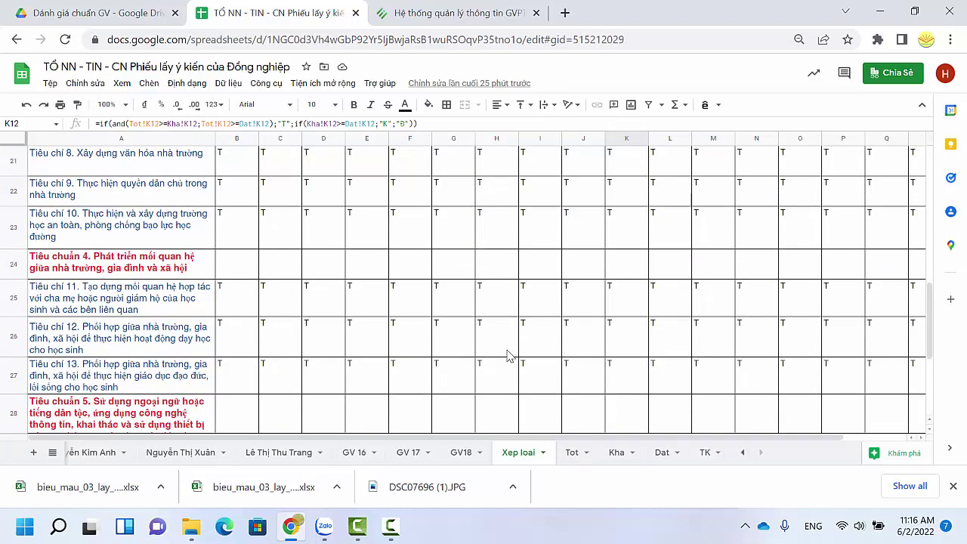
{"action": "scroll", "coordinate": [508, 354], "scroll_direction": "up", "scroll_amount": 5}
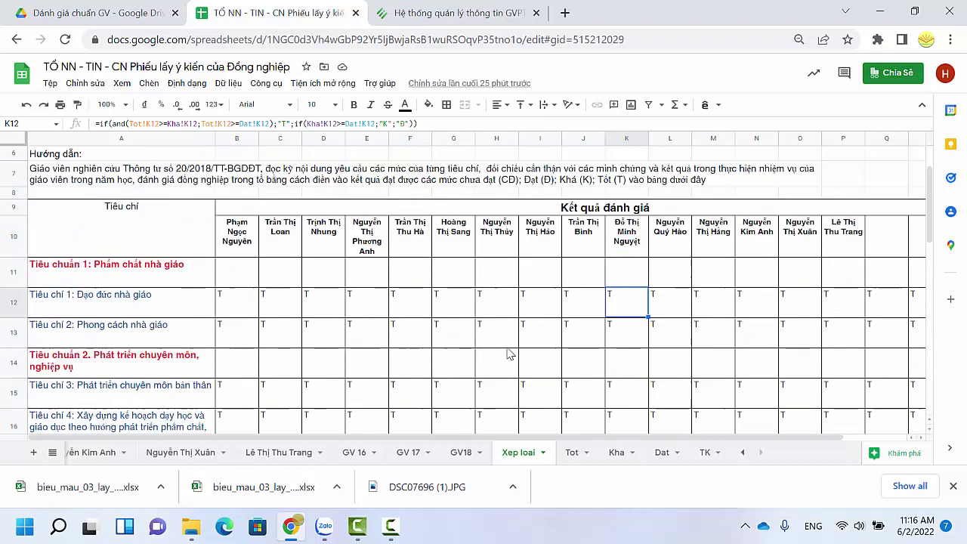
{"action": "scroll", "coordinate": [508, 354], "scroll_direction": "down", "scroll_amount": 2}
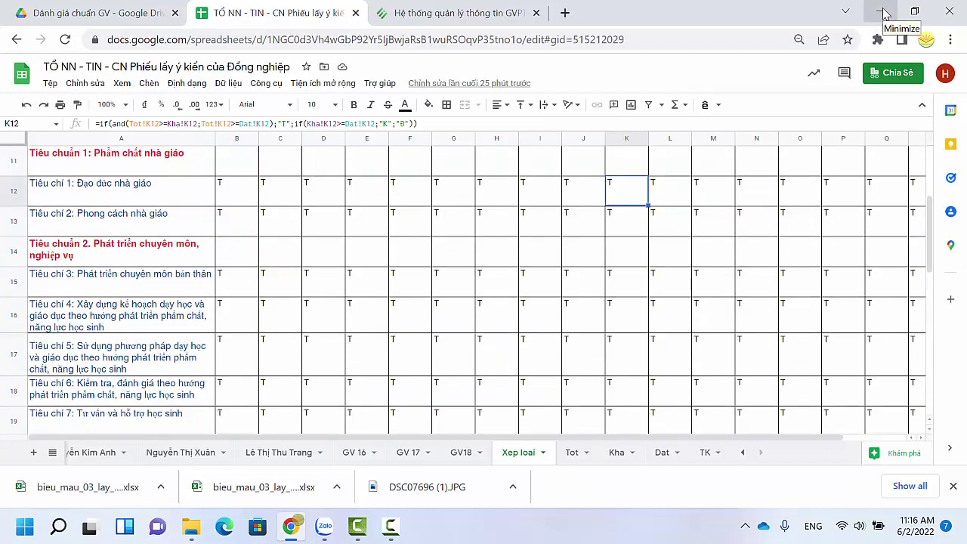
Step: Switch to the Downloads folder in File Explorer and open the File Mau DG Đồng nghiep workbook
{"action": "left_click", "coordinate": [198, 528]}
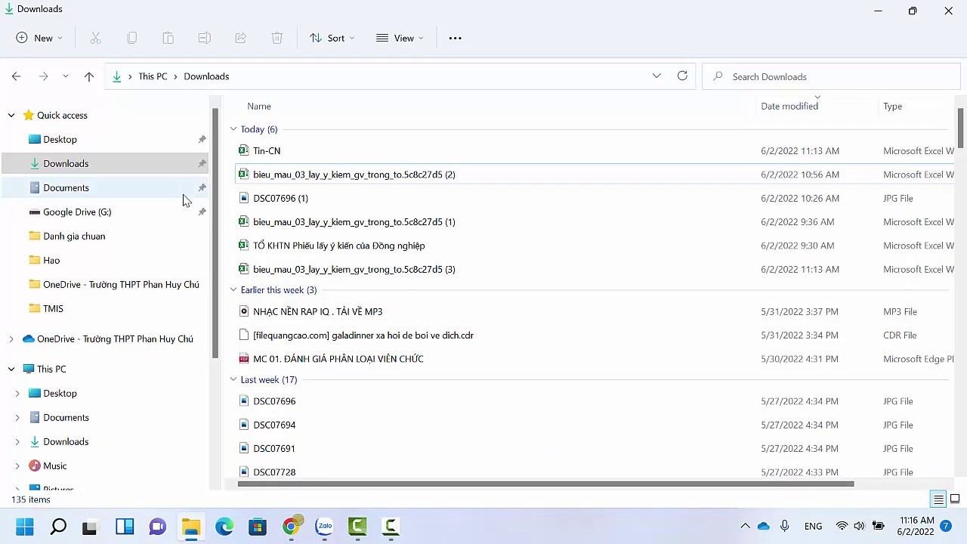
{"action": "left_click", "coordinate": [380, 227]}
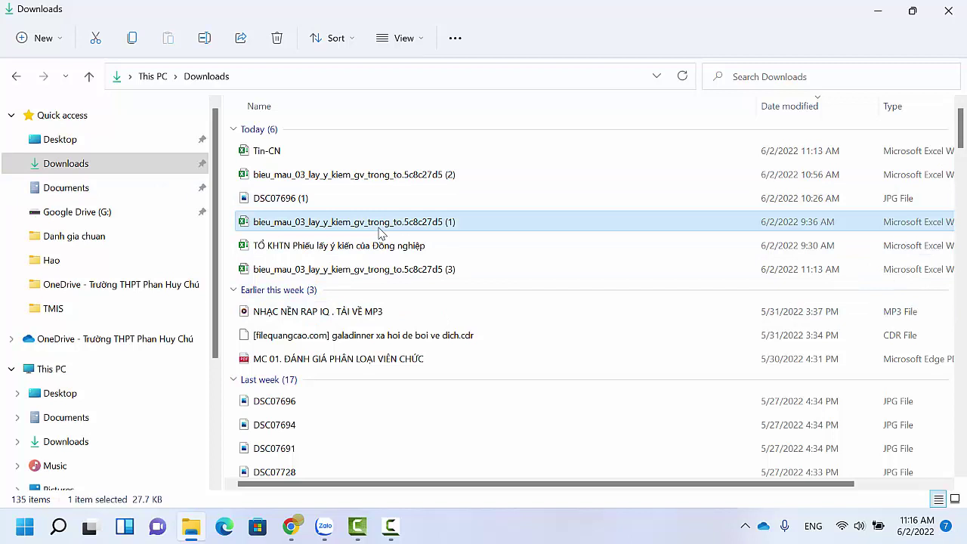
{"action": "key", "text": "XF86AudioLowerVolume"}
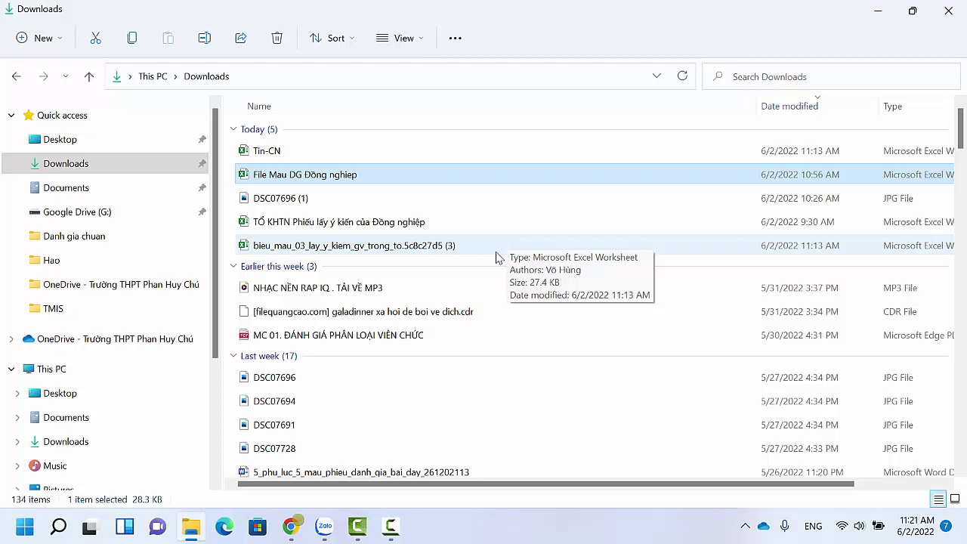
{"action": "double_click", "coordinate": [327, 182]}
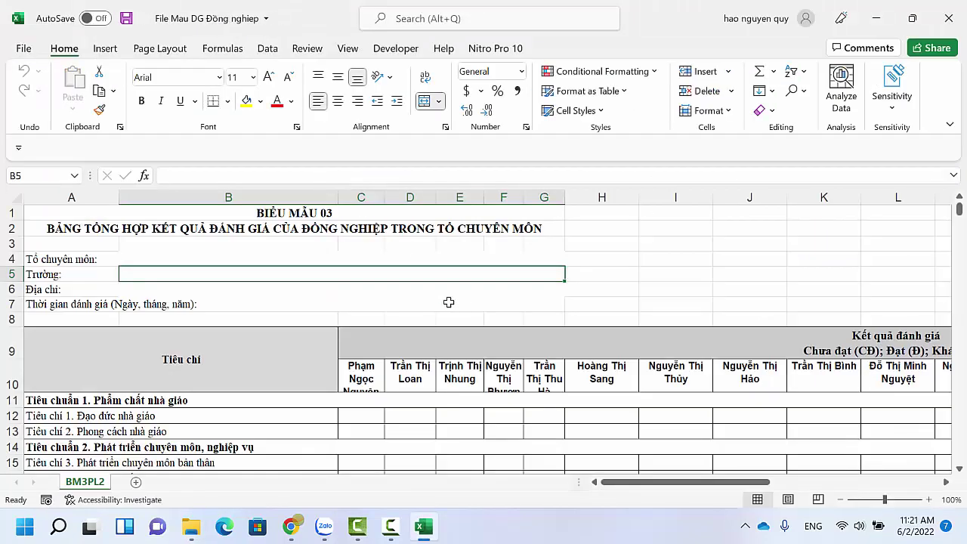
Step: Examine the blank department, school, address and evaluation date fields and the first criteria row of the BM3PL2 form
{"action": "left_click", "coordinate": [155, 257]}
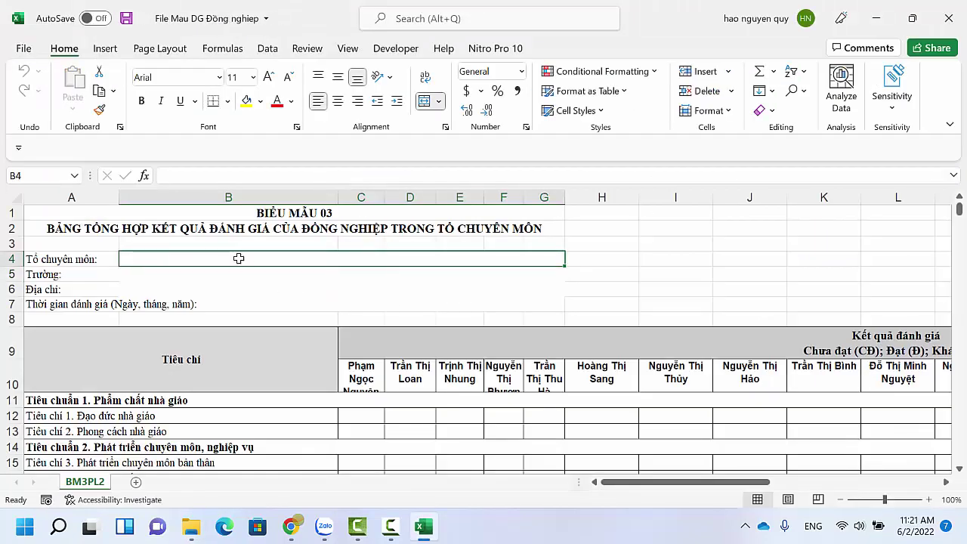
{"action": "left_click", "coordinate": [139, 275]}
{"action": "left_click", "coordinate": [154, 290]}
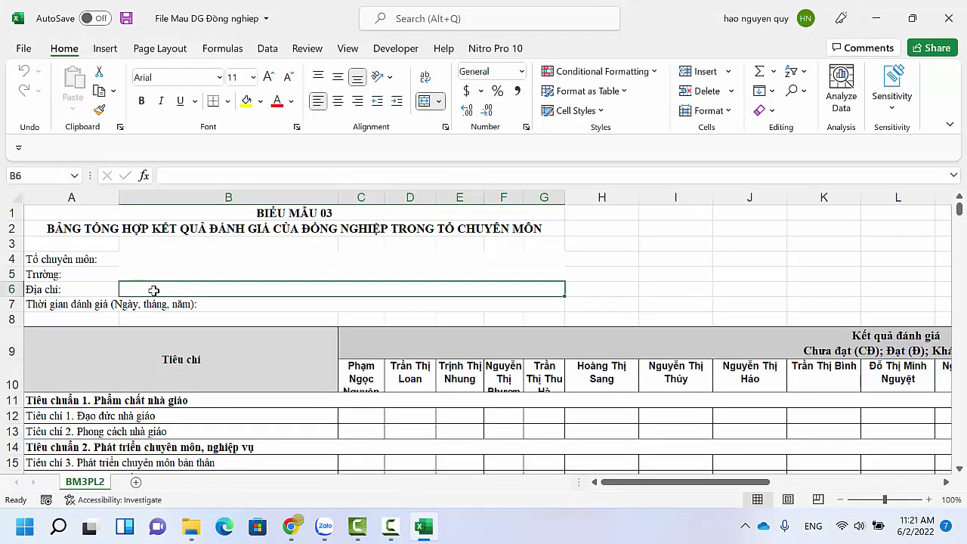
{"action": "left_click", "coordinate": [240, 307]}
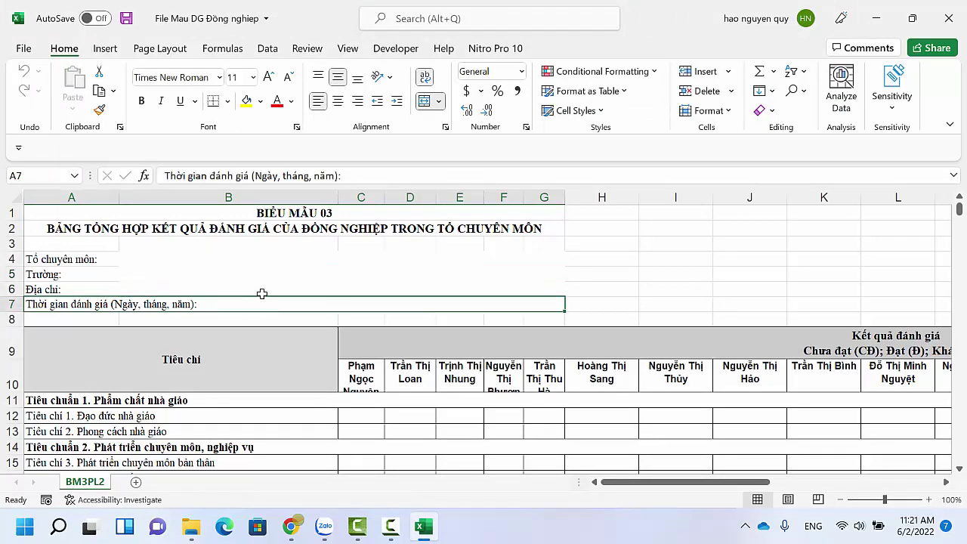
{"action": "scroll", "coordinate": [266, 287], "scroll_direction": "down", "scroll_amount": 1}
{"action": "left_click", "coordinate": [457, 364]}
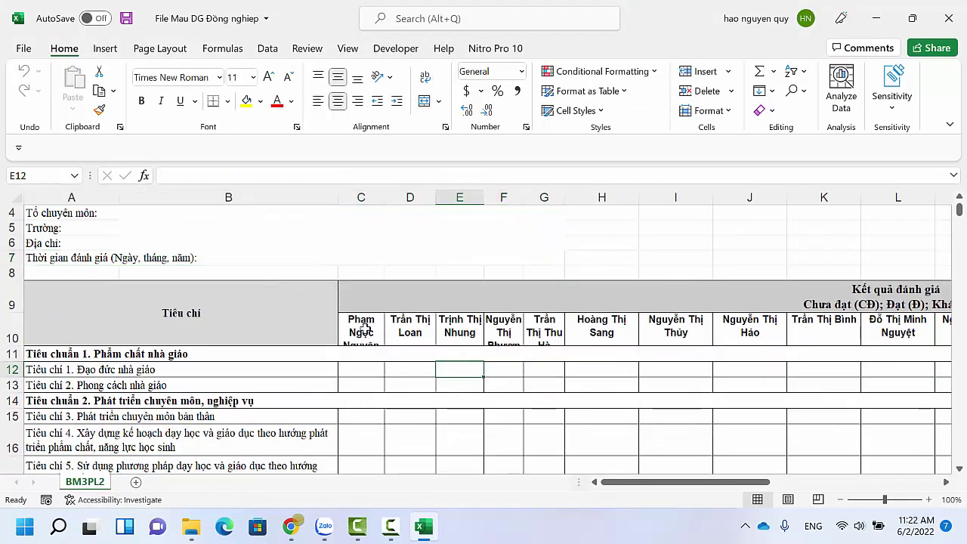
Step: Examine the teacher name columns in row 10 and the criteria below, ending on the first name cell C10
{"action": "left_click_drag", "start_coordinate": [366, 329], "coordinate": [759, 342]}
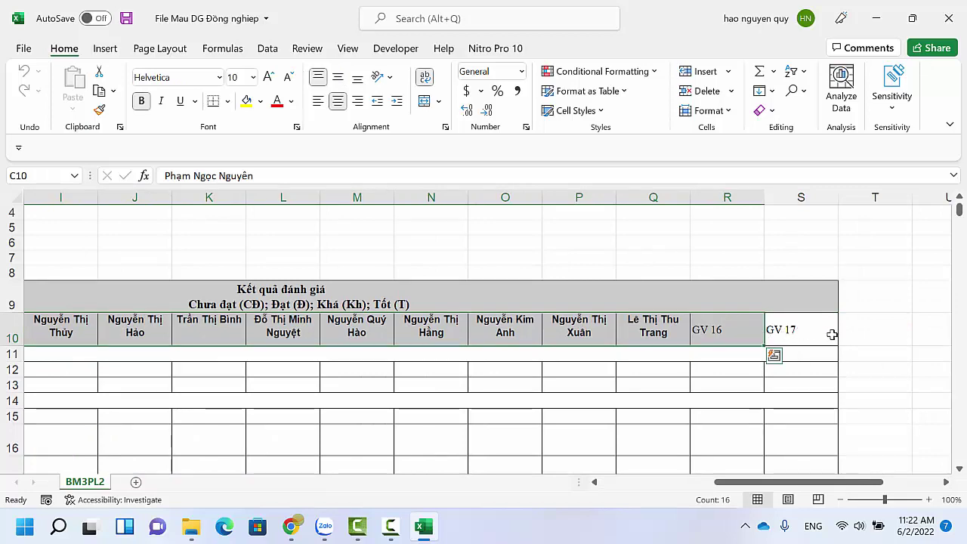
{"action": "left_click_drag", "start_coordinate": [792, 487], "coordinate": [693, 490]}
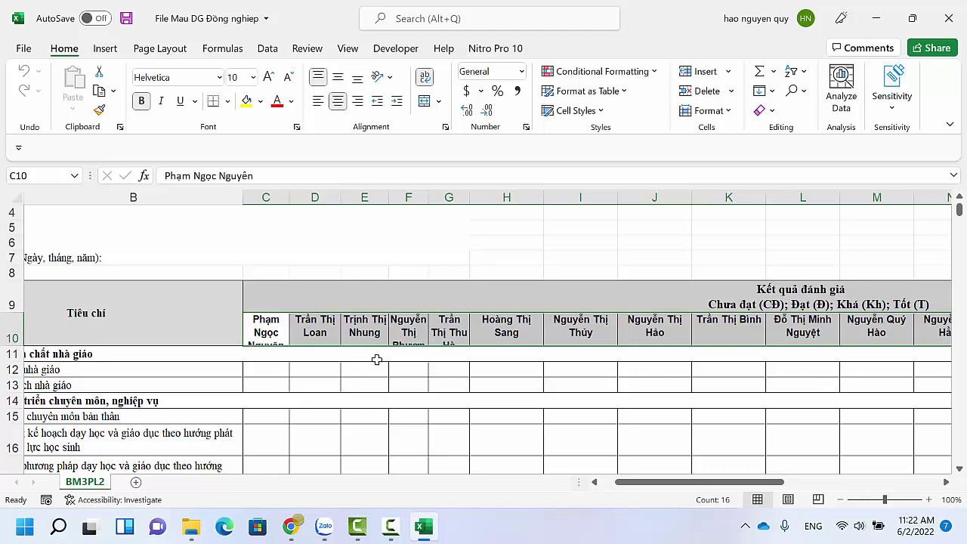
{"action": "scroll", "coordinate": [377, 359], "scroll_direction": "down", "scroll_amount": 5}
{"action": "scroll", "coordinate": [377, 357], "scroll_direction": "up", "scroll_amount": 5}
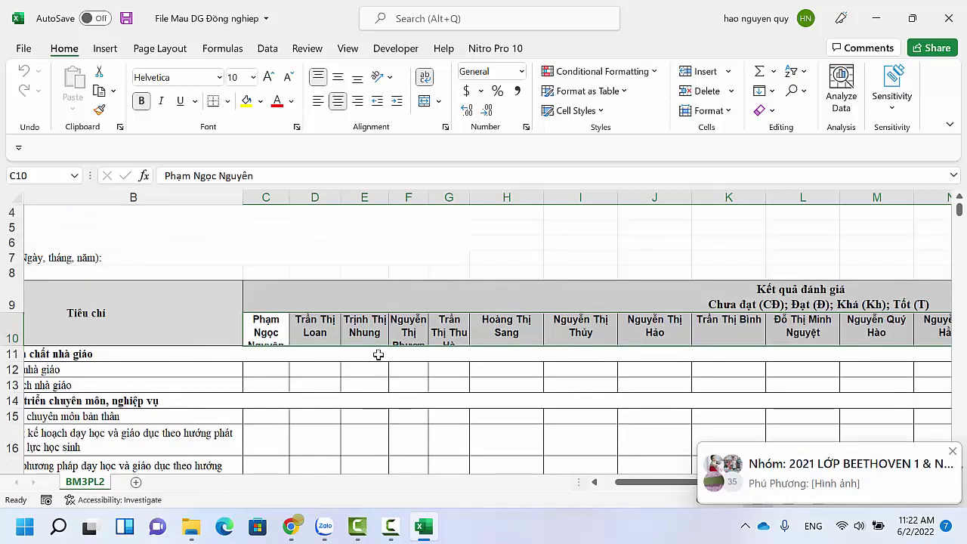
{"action": "left_click", "coordinate": [363, 354]}
{"action": "left_click", "coordinate": [276, 338]}
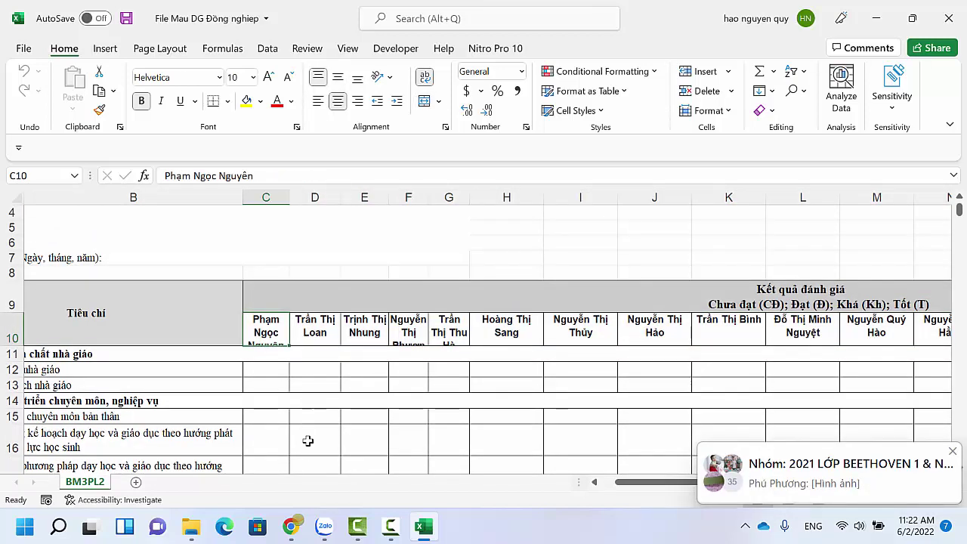
Step: Open the TỔ KHTN peer opinion spreadsheet from the Dánh giá chuẩn GV Drive folder and copy its teacher names in B10:R10
{"action": "left_click", "coordinate": [295, 533]}
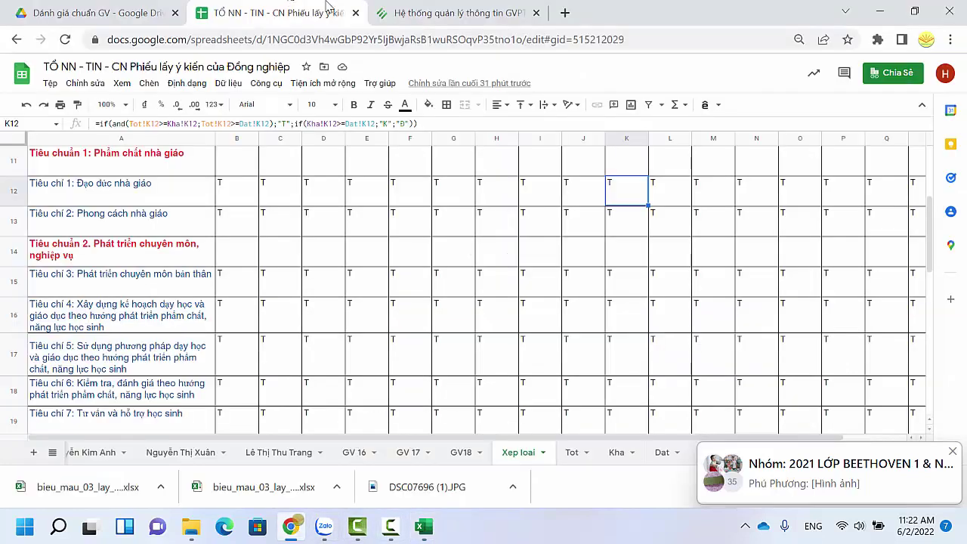
{"action": "left_click", "coordinate": [107, 7]}
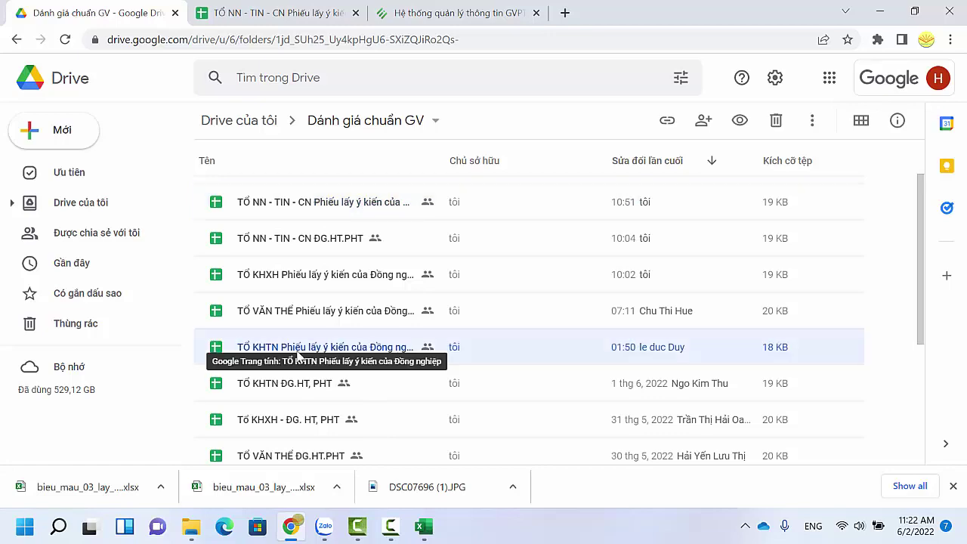
{"action": "double_click", "coordinate": [337, 353]}
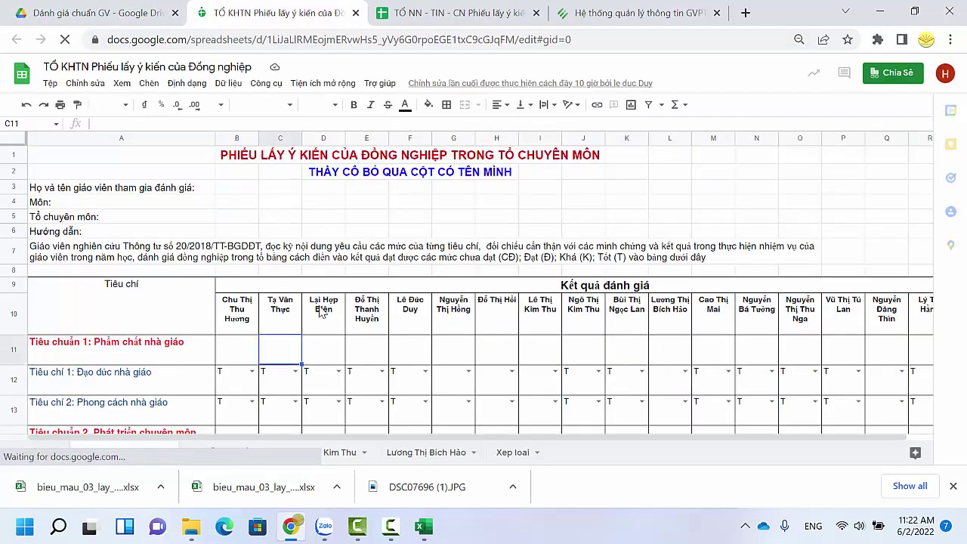
{"action": "left_click", "coordinate": [249, 320]}
{"action": "left_click_drag", "start_coordinate": [243, 314], "coordinate": [762, 321]}
{"action": "key", "text": "ctrl+c"}
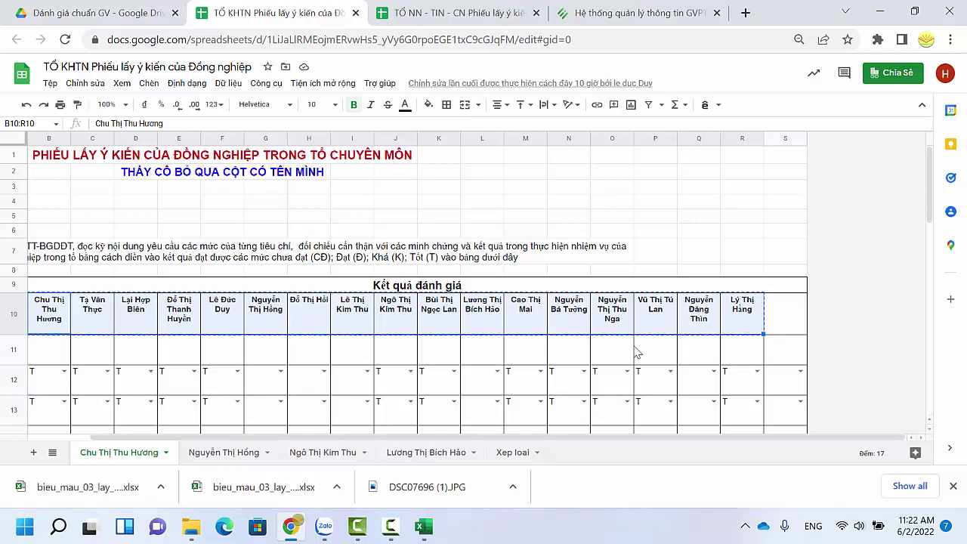
Step: Switch to the File Mau DG Đồng nghiep workbook in Excel and paste the copied teacher names into row 10 starting at C10
{"action": "left_click", "coordinate": [424, 527]}
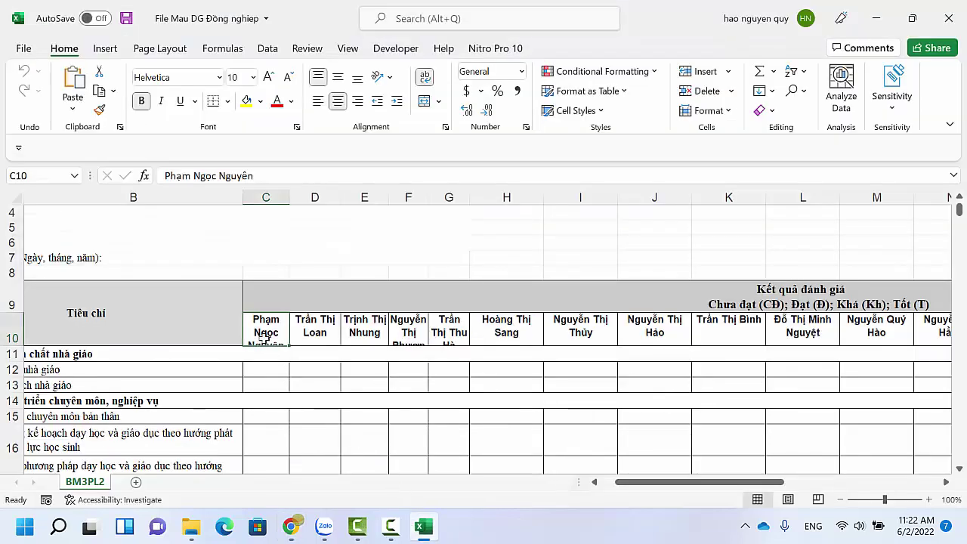
{"action": "key", "text": "ctrl+v"}
{"action": "mouse_move", "coordinate": [702, 488]}
{"action": "left_mouse_down"}
{"action": "mouse_move", "coordinate": [787, 487]}
{"action": "mouse_move", "coordinate": [683, 493]}
{"action": "left_mouse_up"}
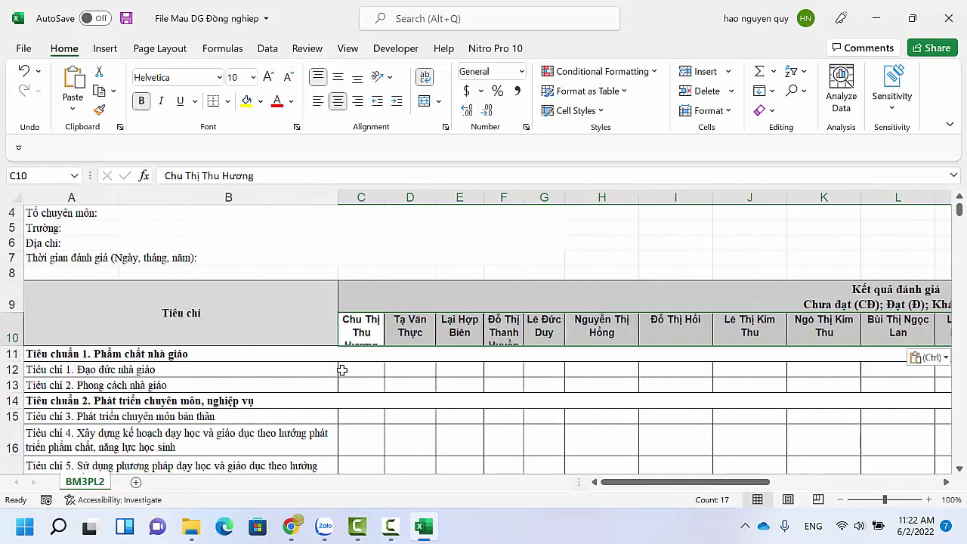
{"action": "left_click", "coordinate": [296, 354]}
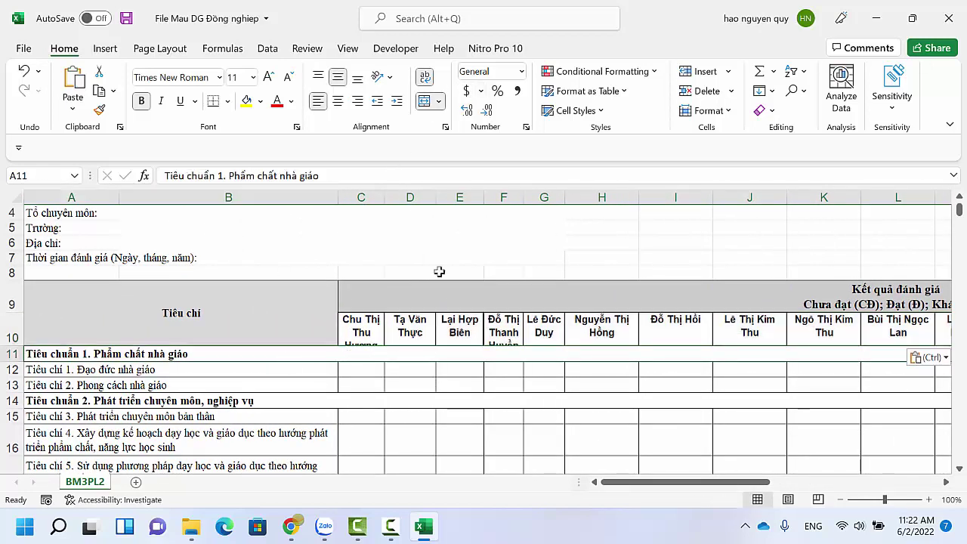
Step: Return to the TỔ KHTN spreadsheet in Chrome and copy the criteria 1 and 2 ratings in B12:S13
{"action": "left_click", "coordinate": [437, 531]}
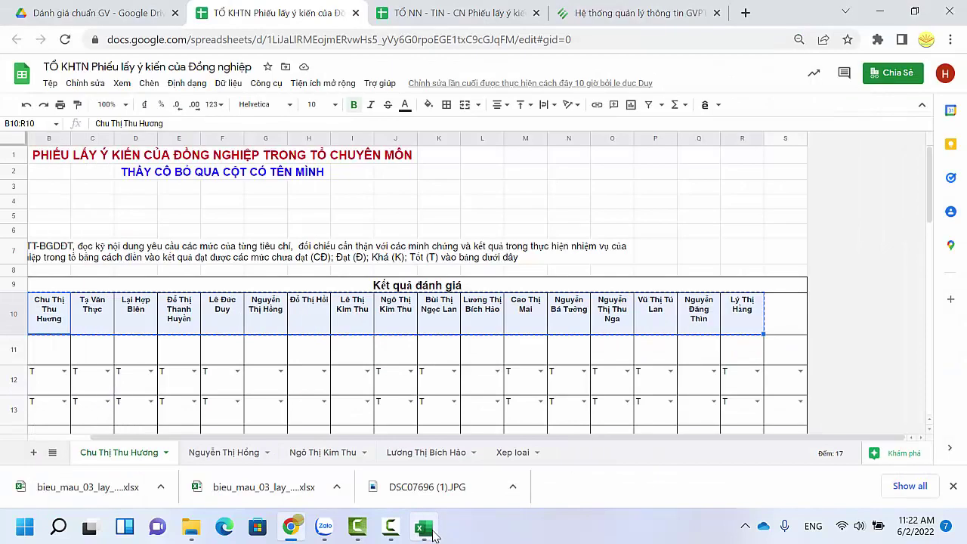
{"action": "left_click_drag", "start_coordinate": [555, 438], "coordinate": [493, 438]}
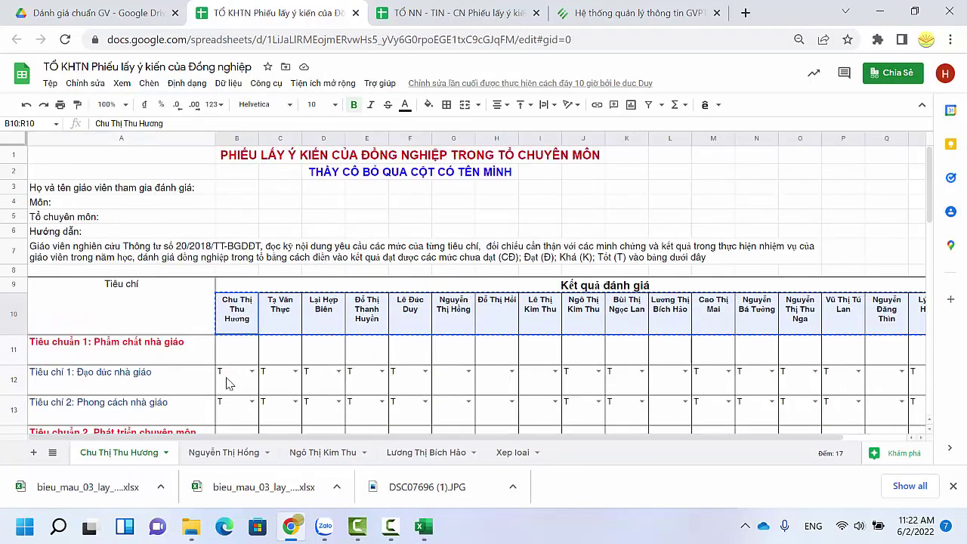
{"action": "left_click_drag", "start_coordinate": [228, 382], "coordinate": [965, 412]}
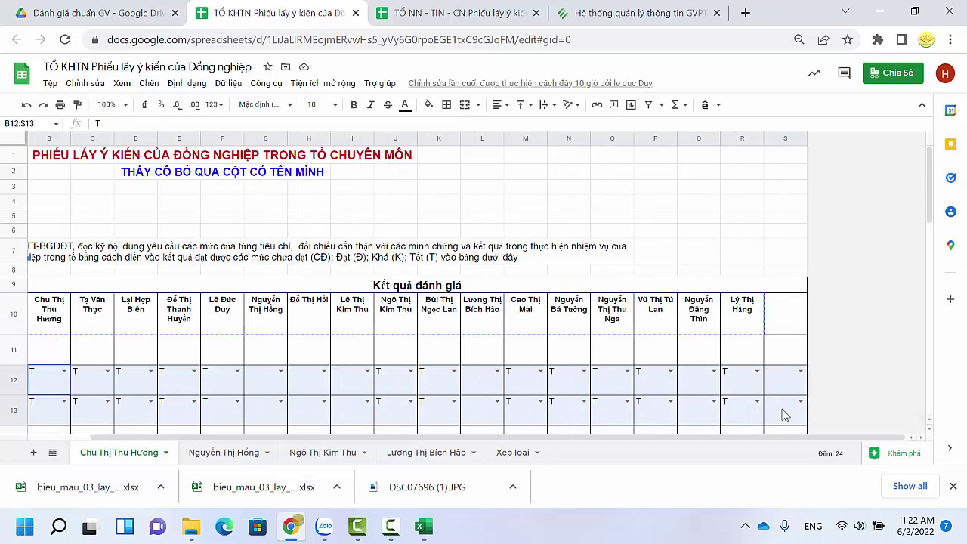
{"action": "key", "text": "ctrl+c"}
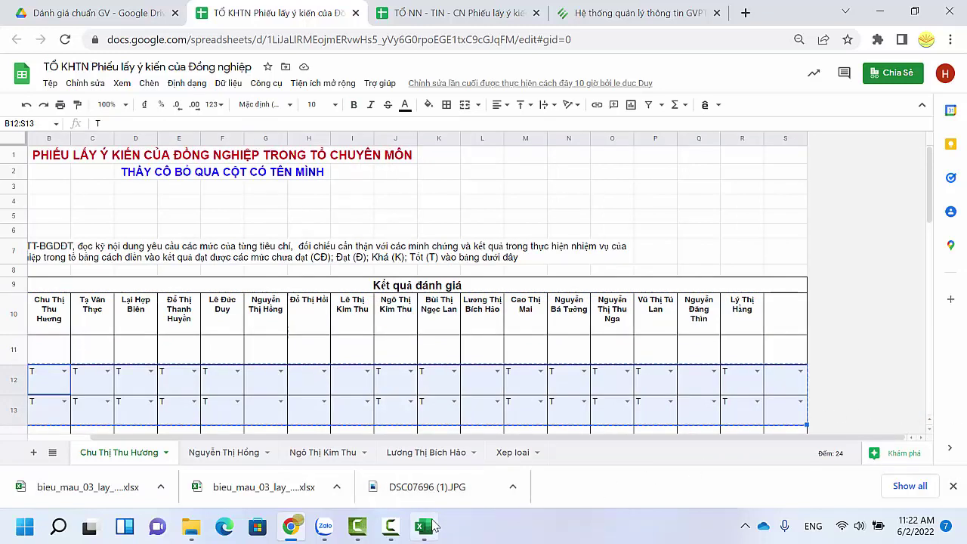
Step: Paste the copied criteria 1 and 2 ratings into the Excel form starting at C12 and check them across the teacher columns
{"action": "left_click", "coordinate": [426, 528]}
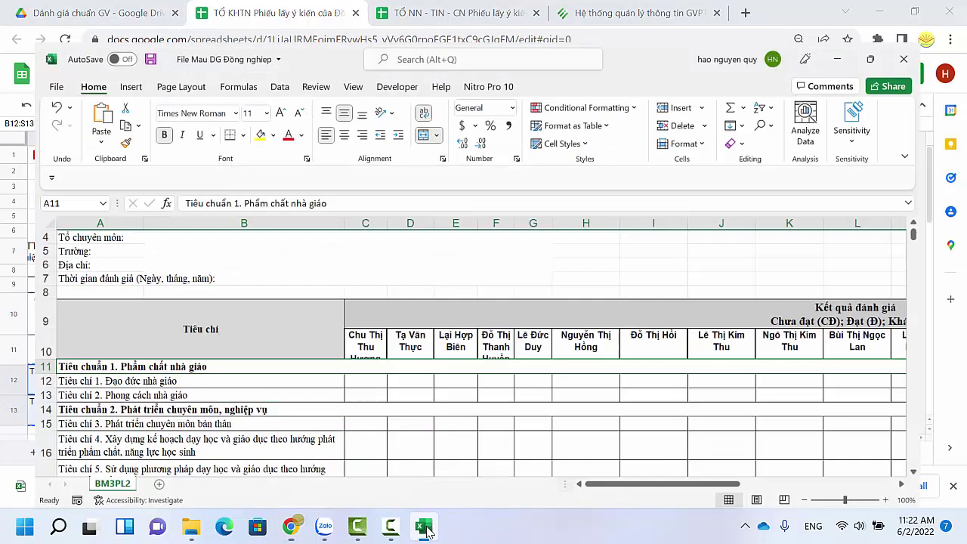
{"action": "left_click", "coordinate": [346, 369]}
{"action": "right_click", "coordinate": [346, 370]}
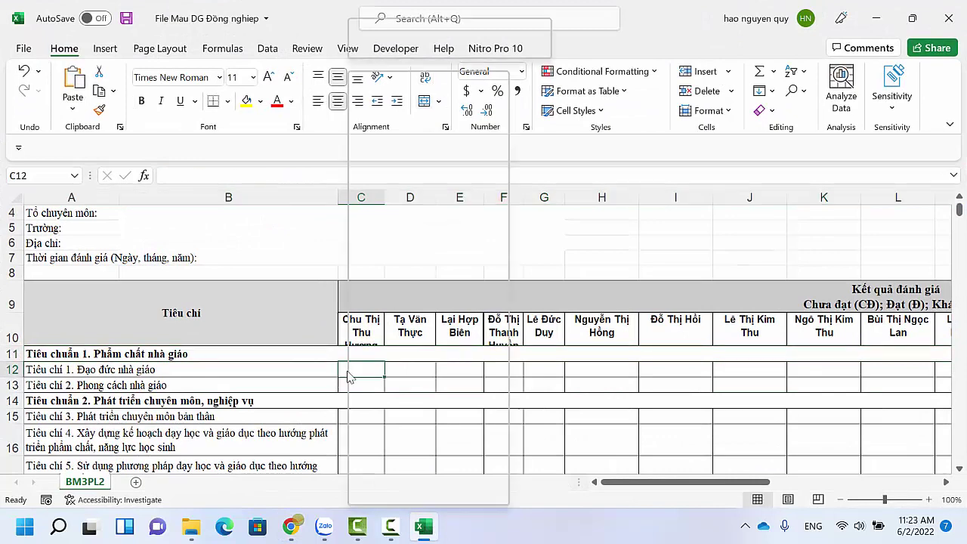
{"action": "key", "text": "Escape"}
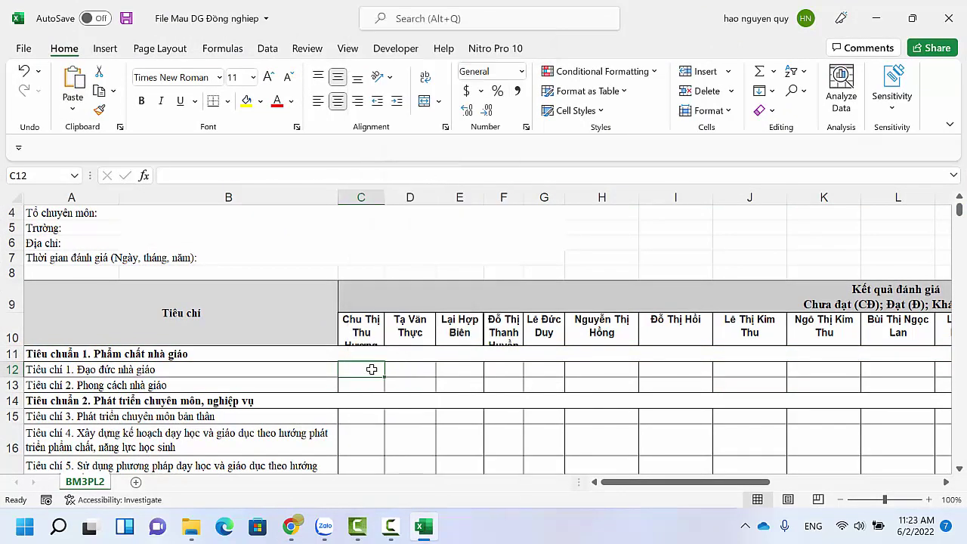
{"action": "key", "text": "ctrl+v"}
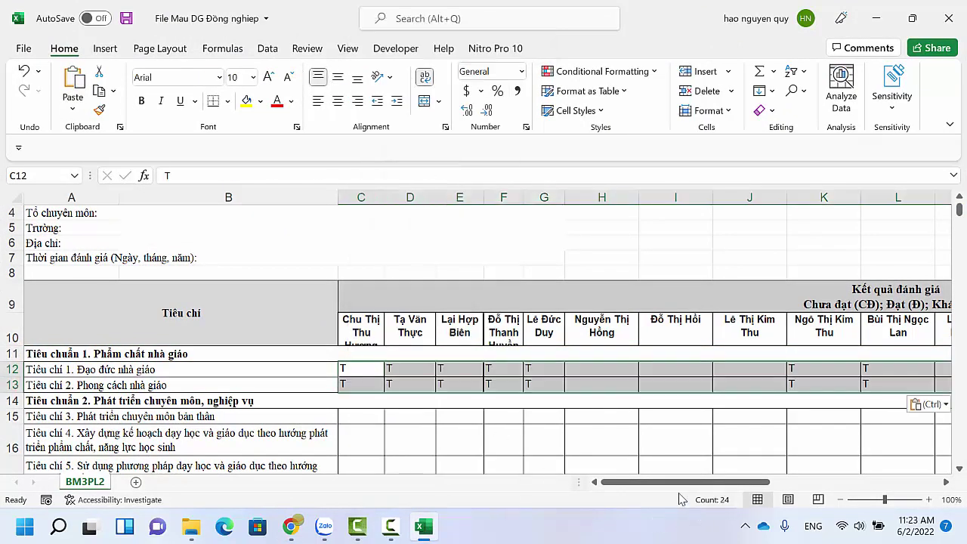
{"action": "left_click_drag", "start_coordinate": [677, 483], "coordinate": [731, 490]}
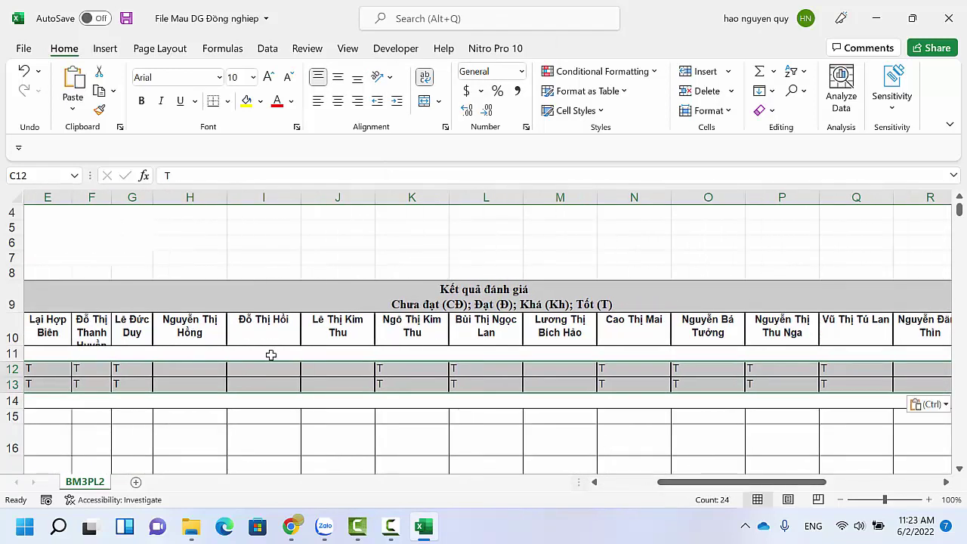
Step: Return to the TỔ KHTN spreadsheet in Chrome and copy the criteria 3 to 7 ratings in B15:S19
{"action": "left_click_drag", "start_coordinate": [738, 487], "coordinate": [659, 496]}
{"action": "scroll", "coordinate": [413, 429], "scroll_direction": "down", "scroll_amount": 1}
{"action": "left_click", "coordinate": [421, 528]}
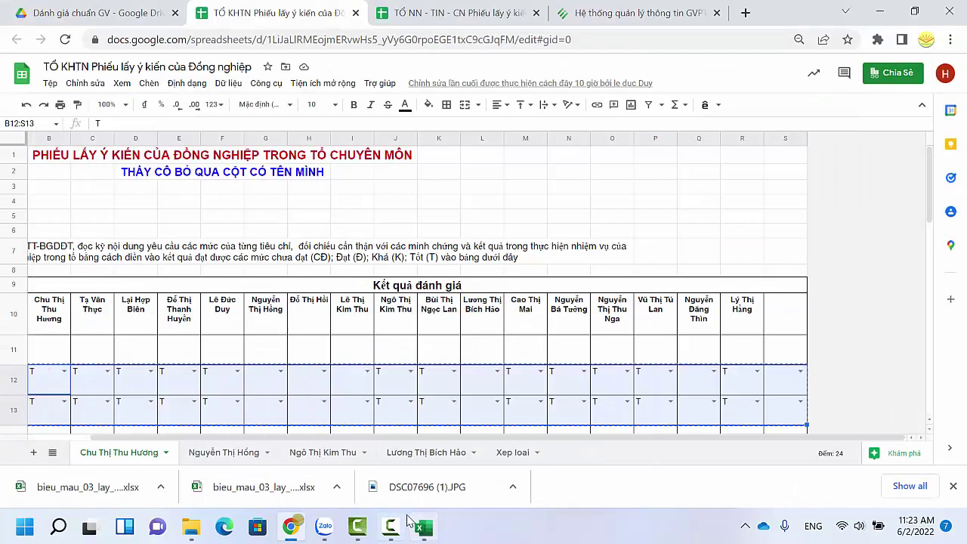
{"action": "left_click_drag", "start_coordinate": [731, 446], "coordinate": [557, 446]}
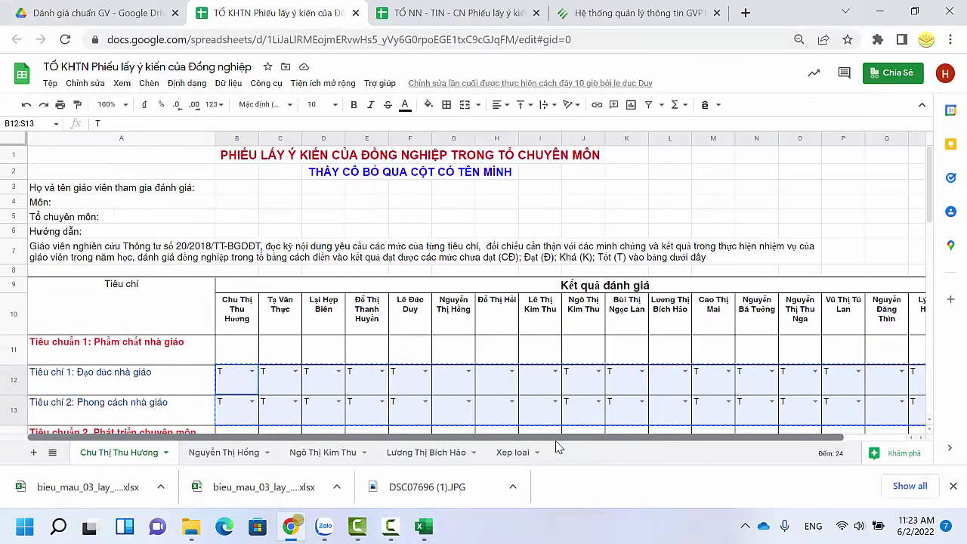
{"action": "scroll", "coordinate": [262, 341], "scroll_direction": "down", "scroll_amount": 3}
{"action": "left_click", "coordinate": [229, 286]}
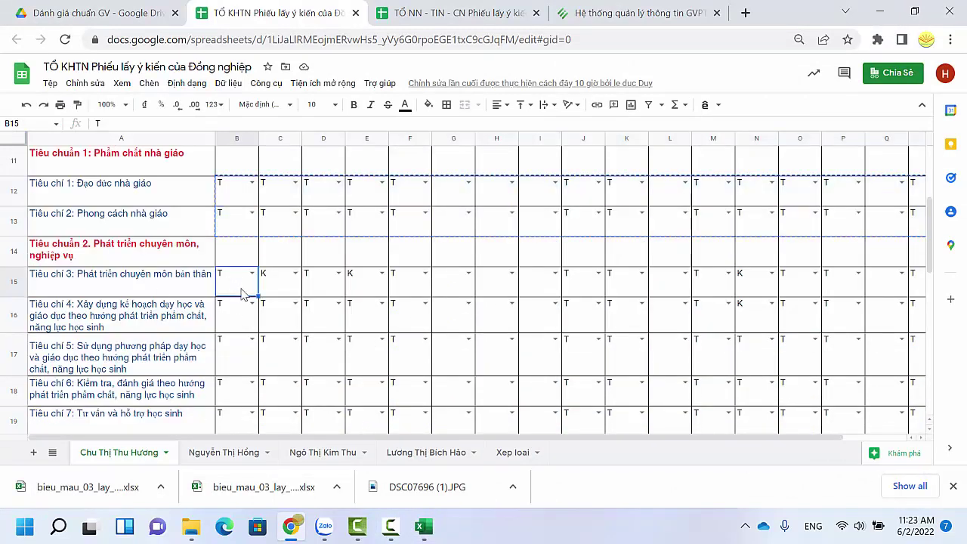
{"action": "mouse_move", "coordinate": [244, 295]}
{"action": "left_mouse_down"}
{"action": "mouse_move", "coordinate": [421, 416]}
{"action": "mouse_move", "coordinate": [674, 452]}
{"action": "left_mouse_up"}
{"action": "left_click_drag", "start_coordinate": [759, 121], "coordinate": [767, 396]}
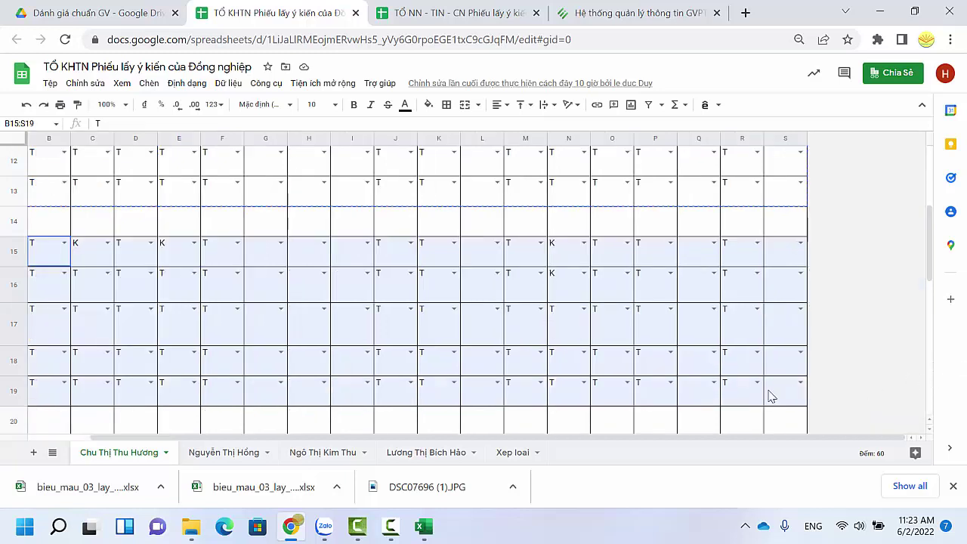
{"action": "key", "text": "ctrl+c"}
Step: Switch to the Excel form and paste the copied criteria 3 to 7 ratings starting at C15
{"action": "left_click", "coordinate": [423, 525]}
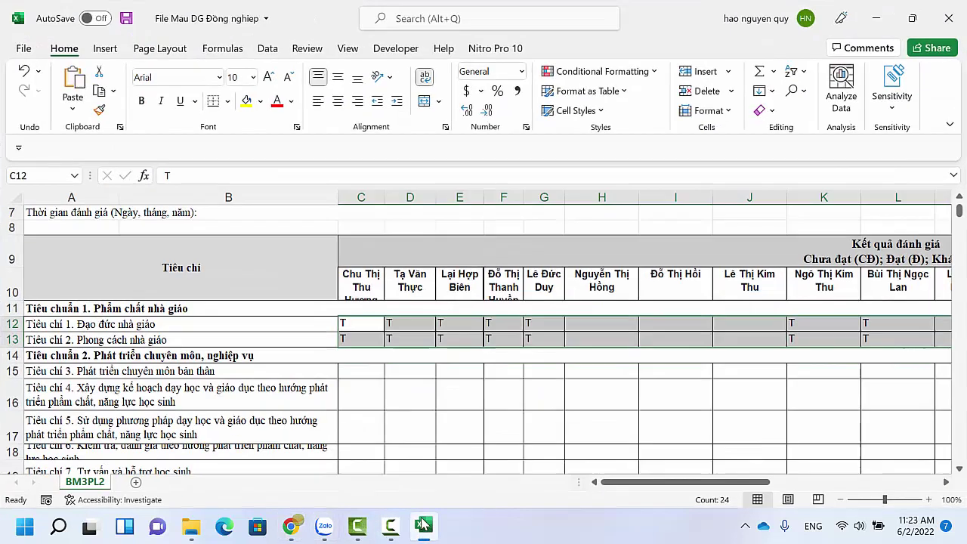
{"action": "left_click", "coordinate": [363, 371]}
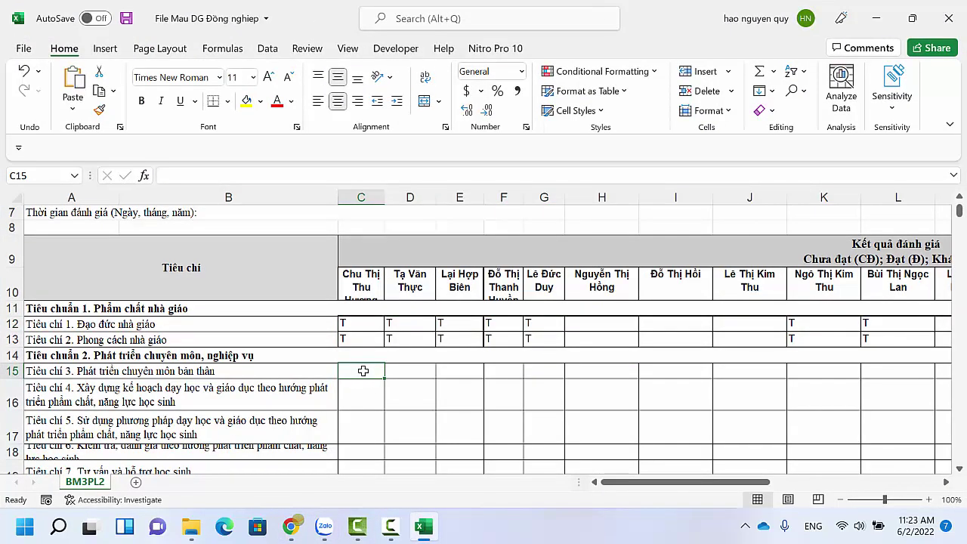
{"action": "key", "text": "ctrl+v"}
{"action": "scroll", "coordinate": [469, 367], "scroll_direction": "down", "scroll_amount": 3}
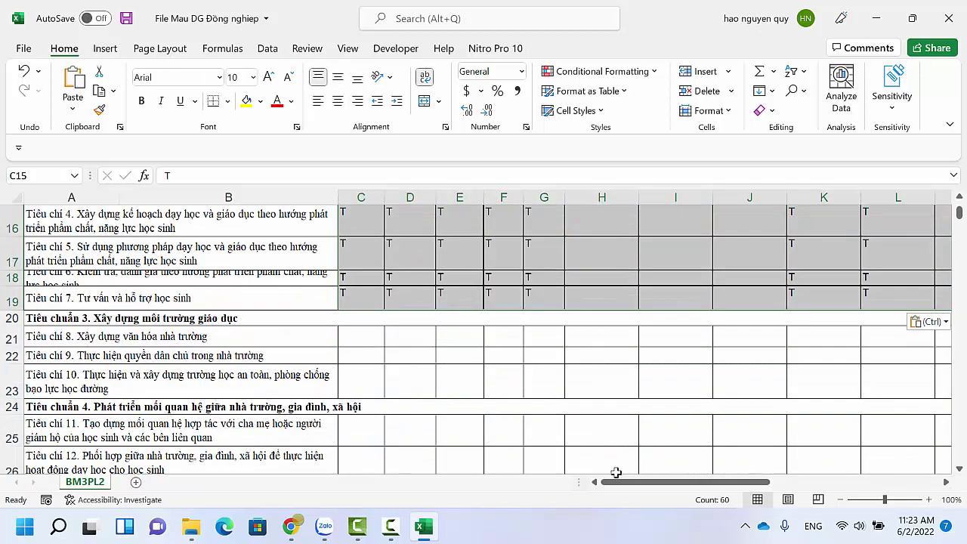
{"action": "left_click_drag", "start_coordinate": [626, 482], "coordinate": [582, 485]}
Step: Go back to the TỔ KHTN spreadsheet in Chrome and copy the criteria 8 to 10 ratings in B21:S23
{"action": "left_click", "coordinate": [425, 527]}
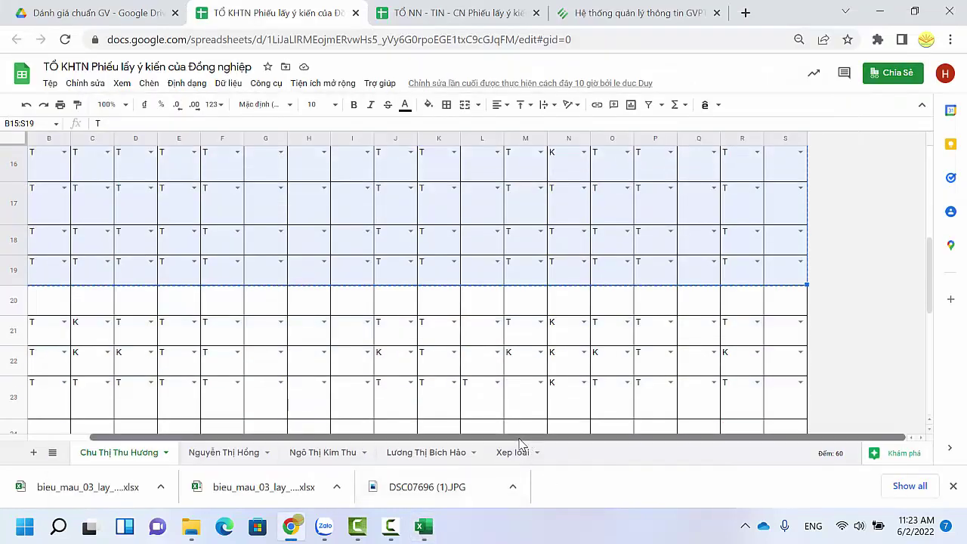
{"action": "left_click_drag", "start_coordinate": [518, 442], "coordinate": [457, 442]}
{"action": "left_click", "coordinate": [233, 324]}
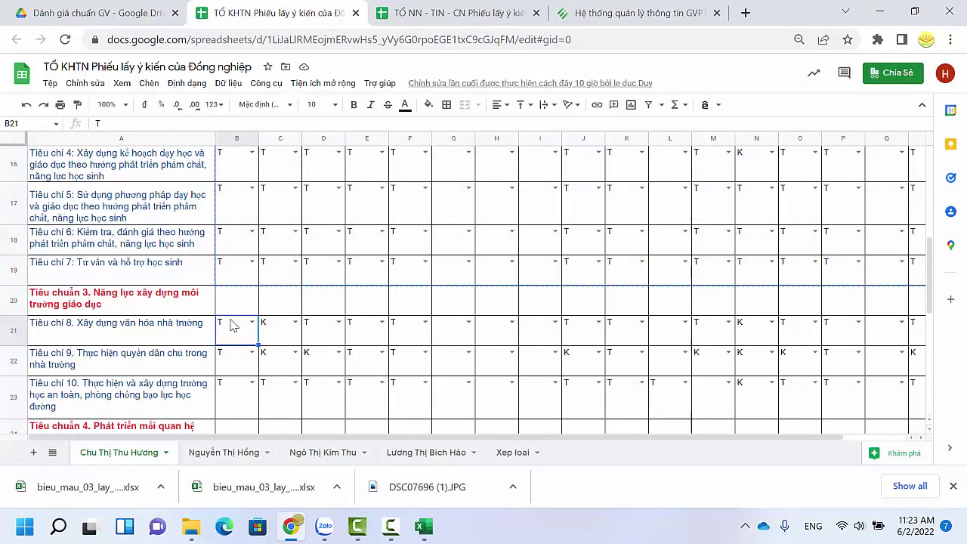
{"action": "left_click_drag", "start_coordinate": [234, 324], "coordinate": [925, 416]}
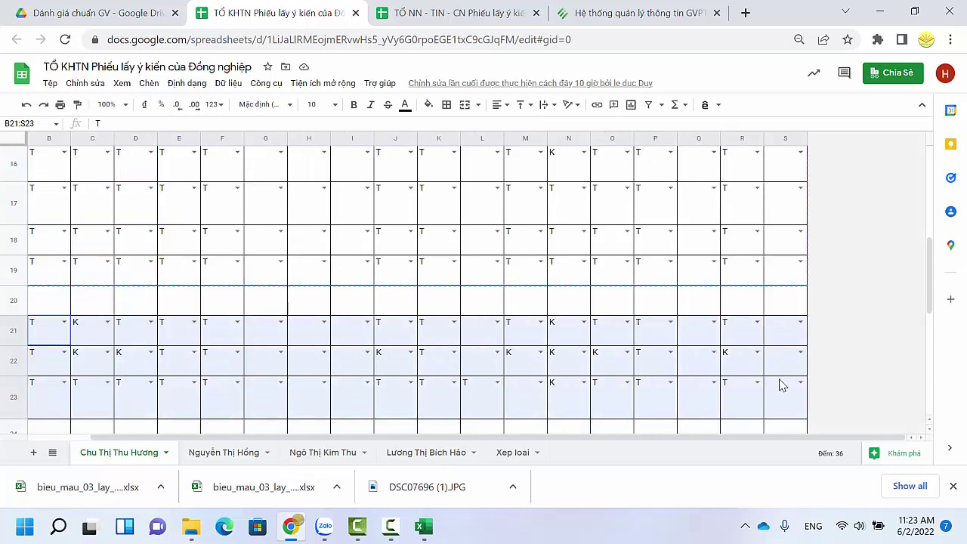
Step: Paste the copied criteria 8 to 10 ratings into the Excel form starting at C21
{"action": "left_click", "coordinate": [425, 527]}
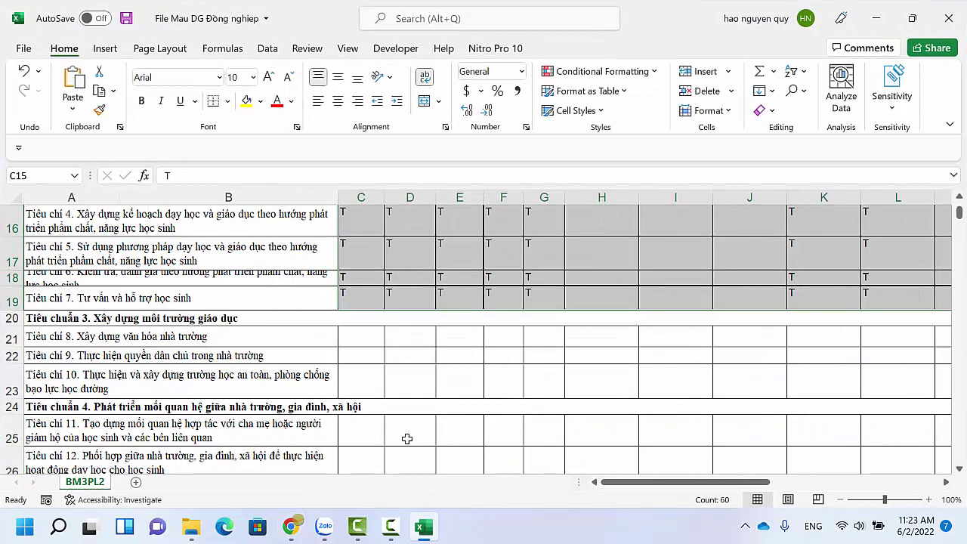
{"action": "left_click", "coordinate": [350, 333]}
{"action": "right_click", "coordinate": [350, 332]}
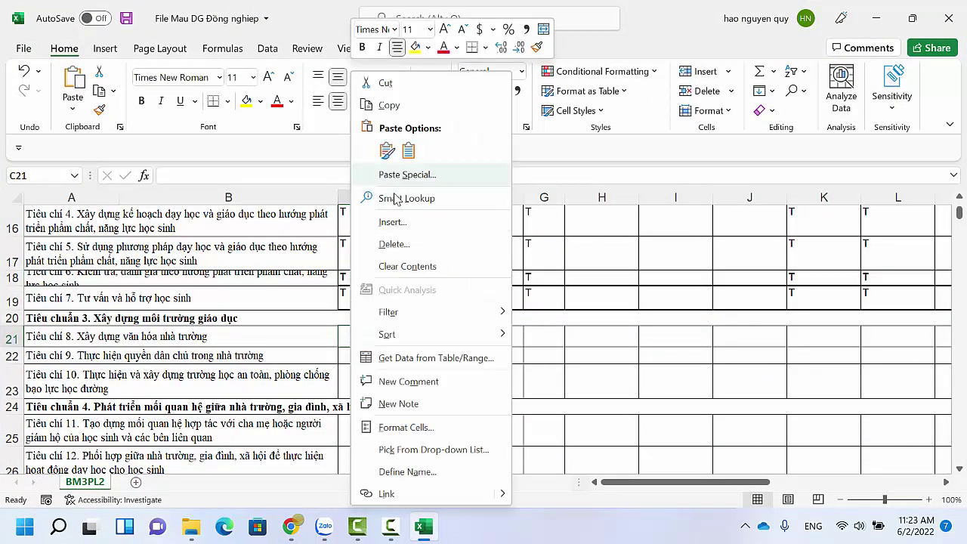
{"action": "left_click", "coordinate": [714, 381]}
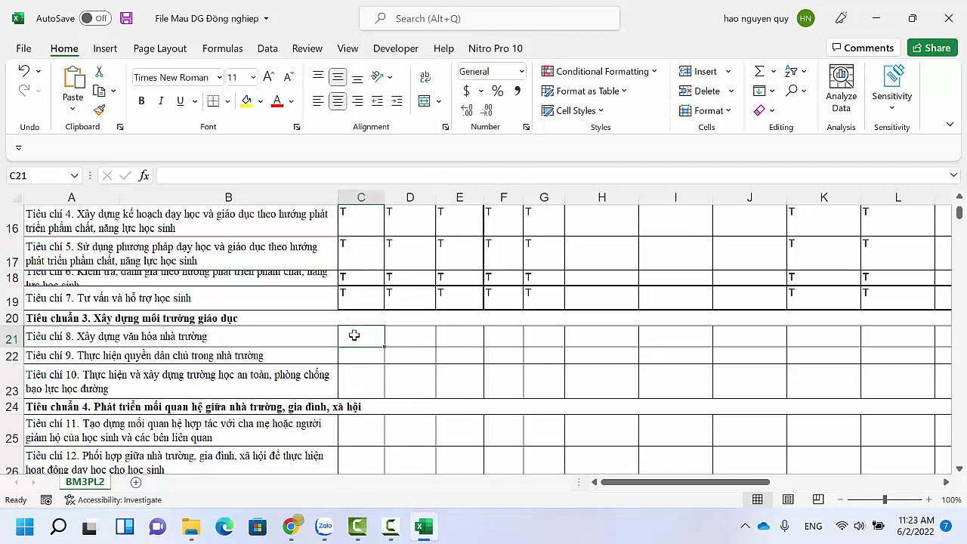
{"action": "key", "text": "ctrl+v"}
{"action": "scroll", "coordinate": [392, 353], "scroll_direction": "down", "scroll_amount": 2}
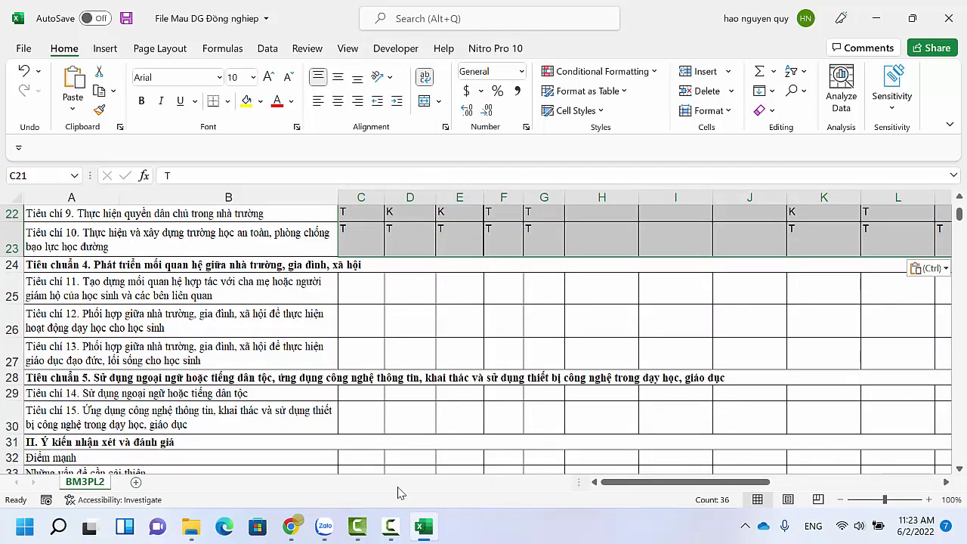
Step: Switch to the TỔ KHTN spreadsheet in Chrome and copy the criteria 11 to 13 ratings in B25:S27
{"action": "left_click", "coordinate": [449, 537]}
{"action": "left_click", "coordinate": [438, 538]}
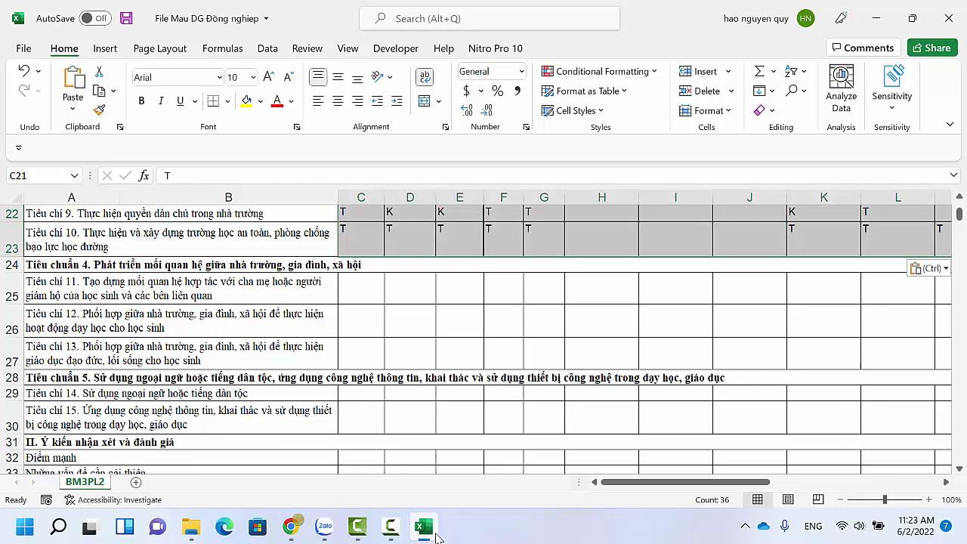
{"action": "left_click", "coordinate": [289, 528]}
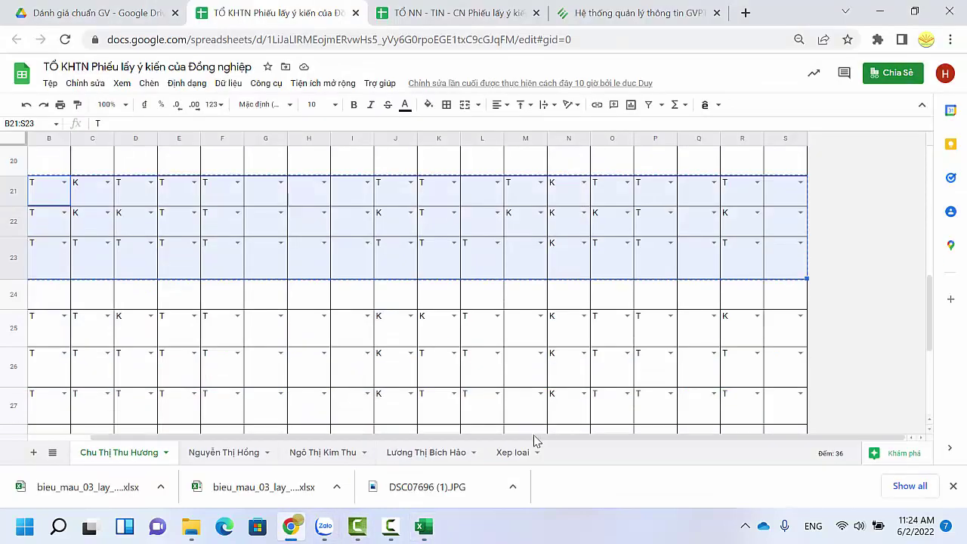
{"action": "left_click_drag", "start_coordinate": [534, 441], "coordinate": [471, 441]}
{"action": "left_click_drag", "start_coordinate": [236, 320], "coordinate": [317, 332]}
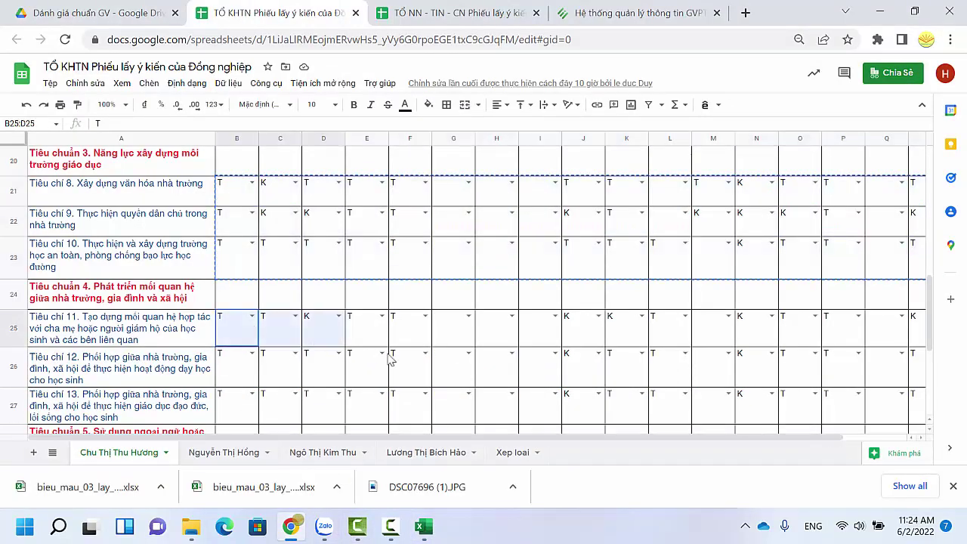
{"action": "left_click_drag", "start_coordinate": [389, 359], "coordinate": [859, 408]}
{"action": "key", "text": "ctrl+c"}
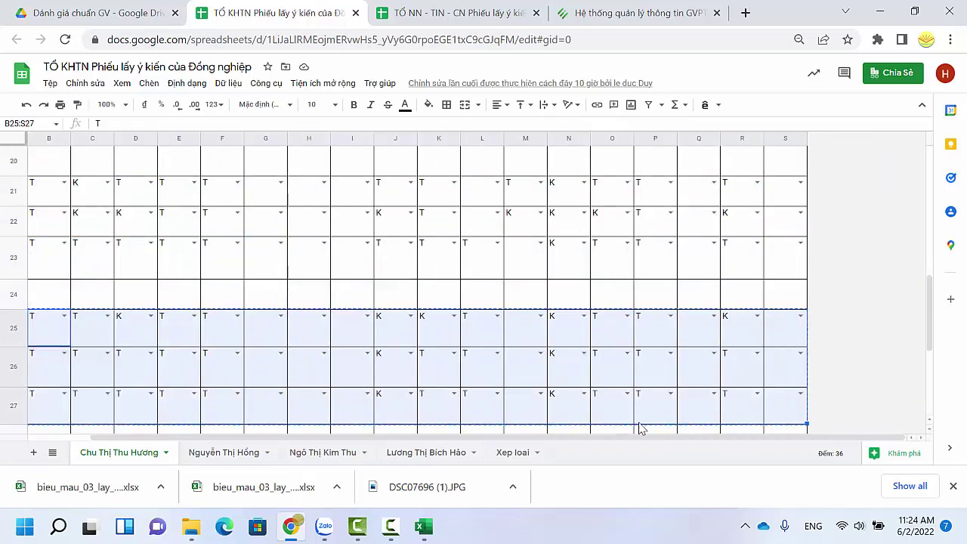
{"action": "left_click_drag", "start_coordinate": [643, 440], "coordinate": [437, 441]}
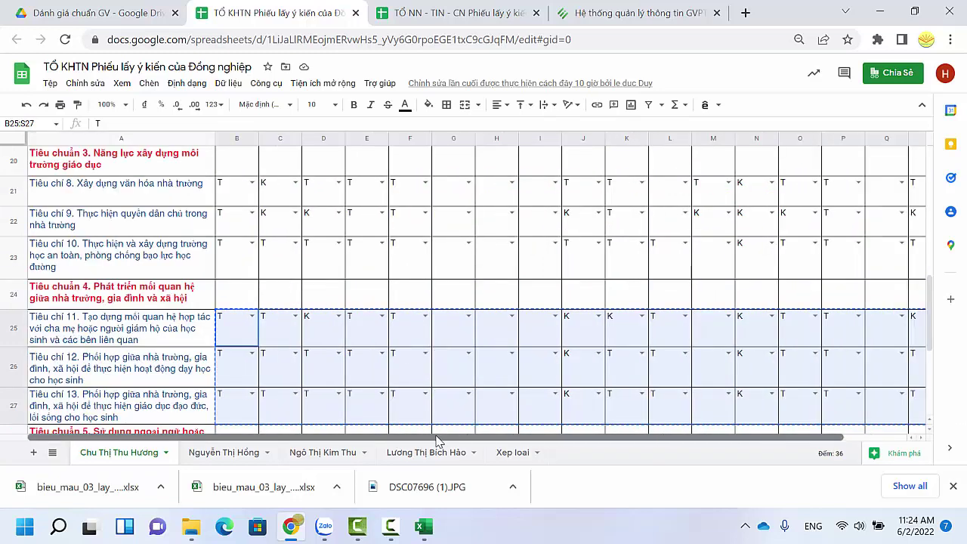
Step: Paste the copied criteria 11 to 13 ratings into the Excel form starting at C25
{"action": "left_click", "coordinate": [435, 532]}
{"action": "left_click", "coordinate": [363, 283]}
{"action": "key", "text": "ctrl+v"}
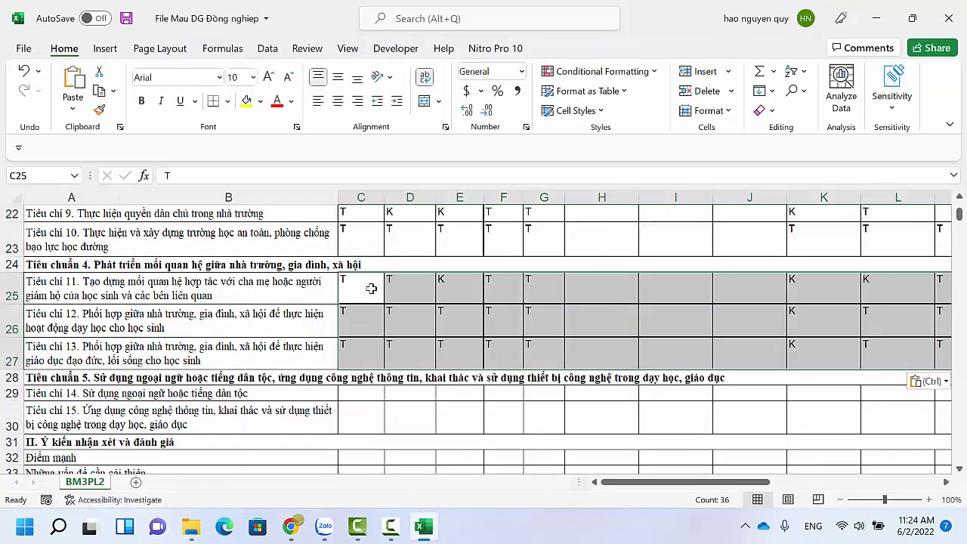
Step: Return to the TỔ KHTN spreadsheet in Chrome and copy the criteria 14 and 15 ratings in B29:S30
{"action": "left_click", "coordinate": [426, 528]}
{"action": "mouse_move", "coordinate": [426, 530]}
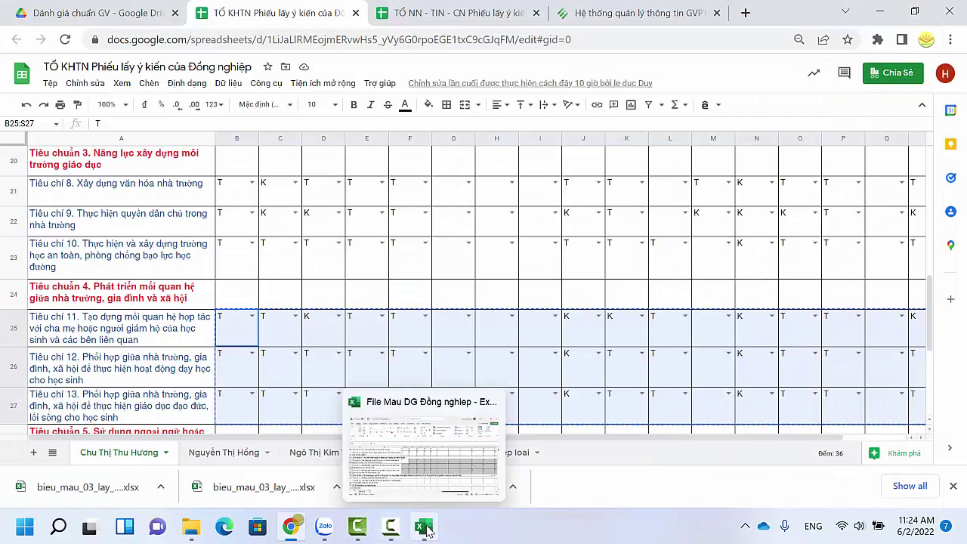
{"action": "left_click", "coordinate": [323, 367]}
{"action": "scroll", "coordinate": [323, 378], "scroll_direction": "down", "scroll_amount": 3}
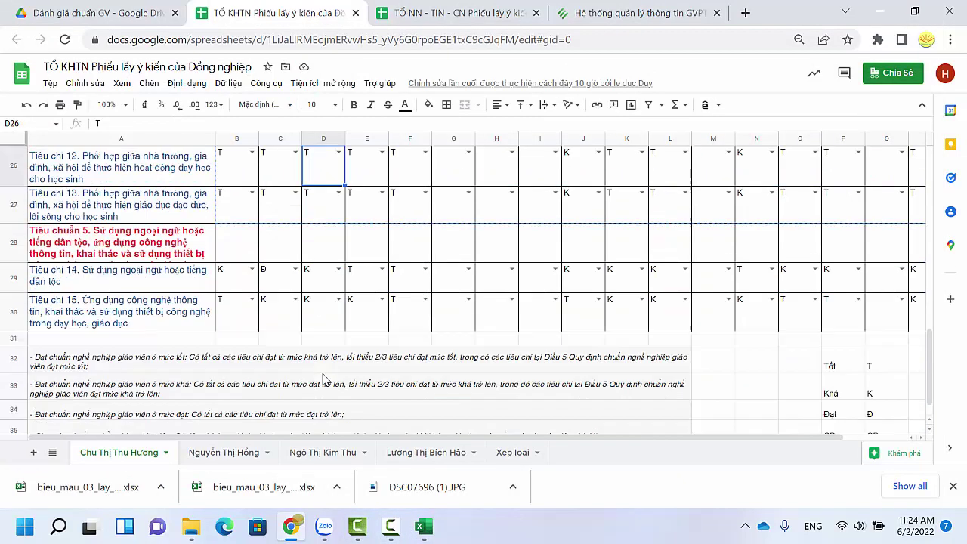
{"action": "left_click", "coordinate": [235, 277]}
{"action": "left_click_drag", "start_coordinate": [232, 277], "coordinate": [966, 299]}
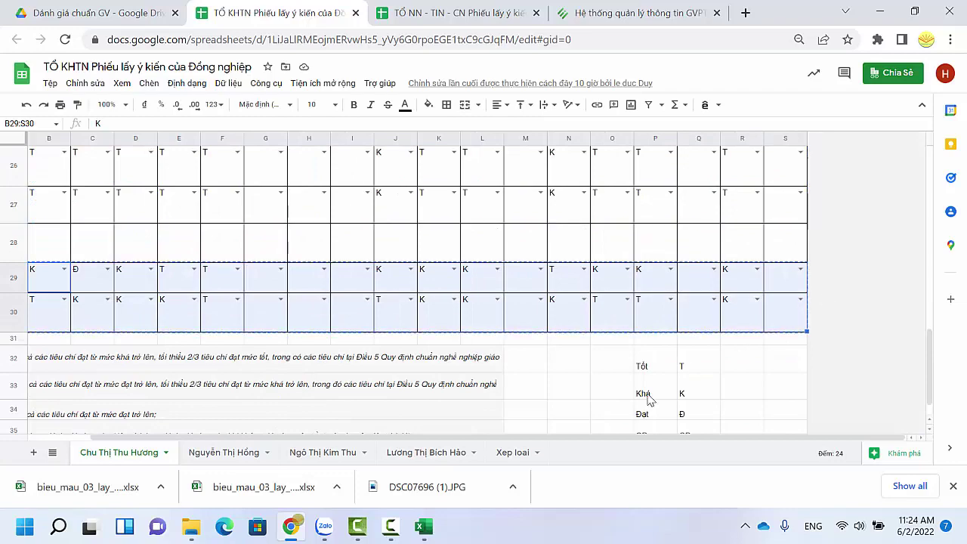
Step: Paste the copied criteria 14 and 15 ratings into the Excel form starting at C29, and close the workbook with its changes saved
{"action": "left_click", "coordinate": [421, 524]}
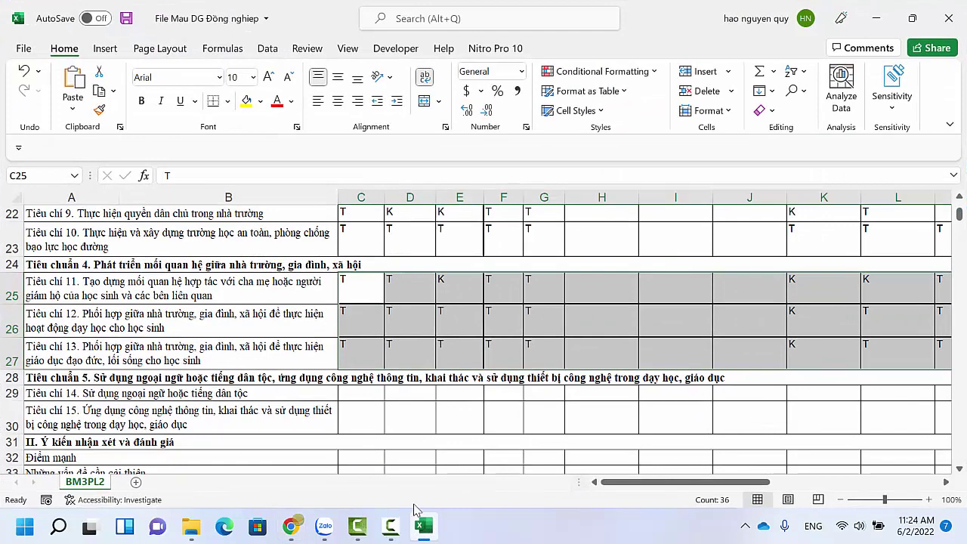
{"action": "left_click", "coordinate": [351, 396]}
{"action": "key", "text": "ctrl+v"}
{"action": "scroll", "coordinate": [522, 309], "scroll_direction": "up", "scroll_amount": 7}
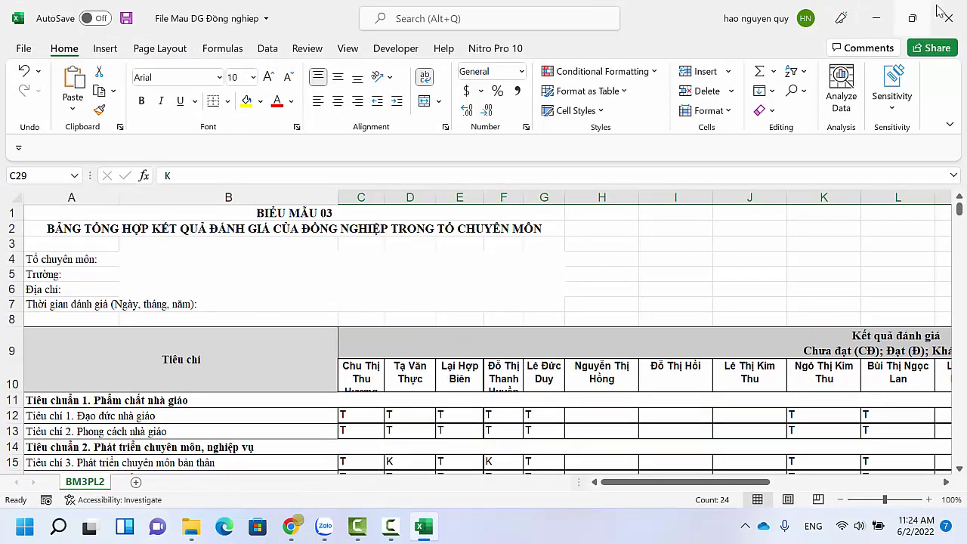
{"action": "left_click", "coordinate": [950, 24]}
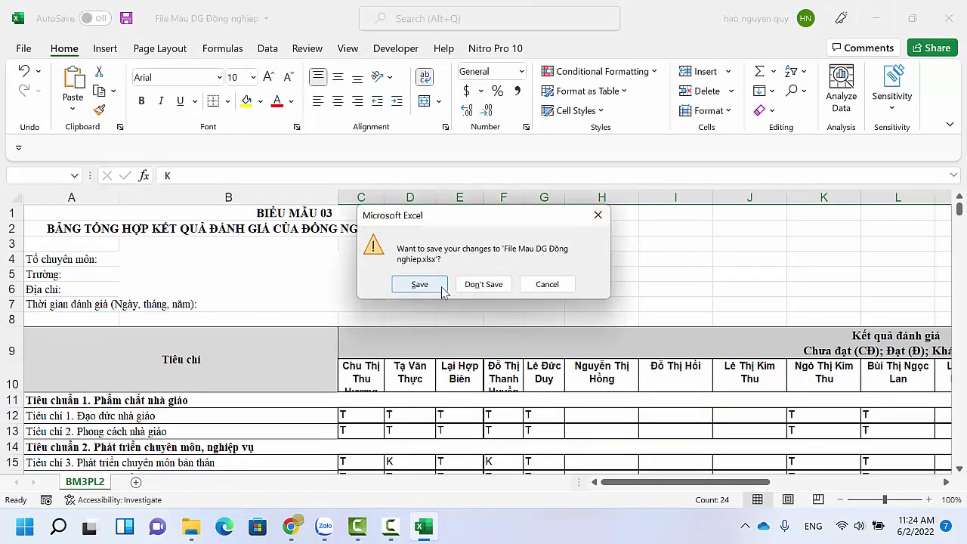
{"action": "left_click", "coordinate": [414, 292]}
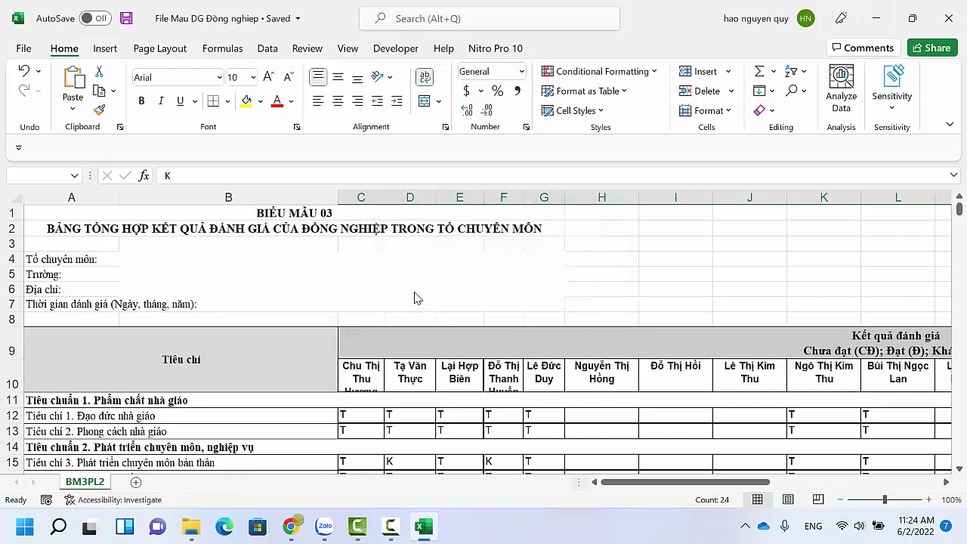
Step: Switch to the TEMIS page in Chrome and close the open teacher evaluation to return to the peer evaluation overview
{"action": "left_click", "coordinate": [638, 9]}
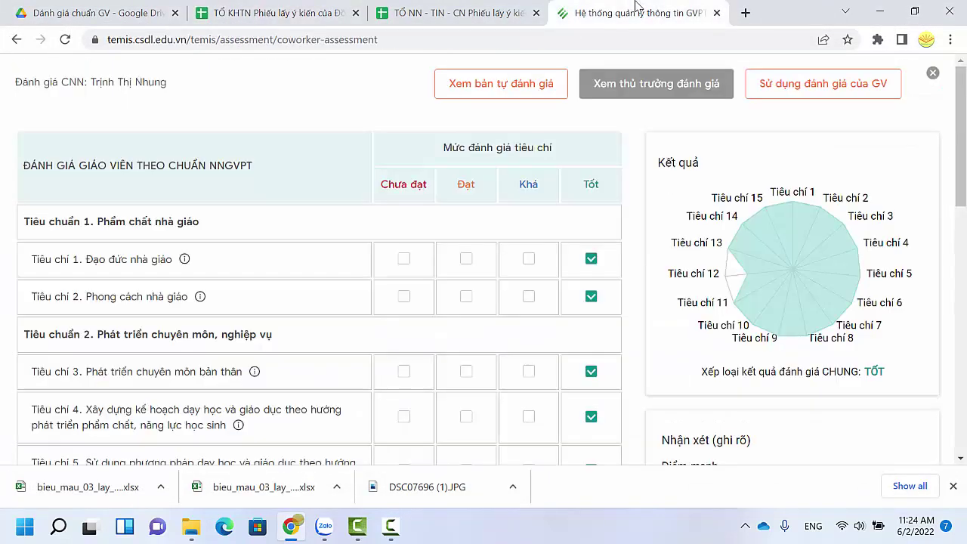
{"action": "left_click", "coordinate": [931, 73]}
{"action": "scroll", "coordinate": [627, 123], "scroll_direction": "up", "scroll_amount": 7}
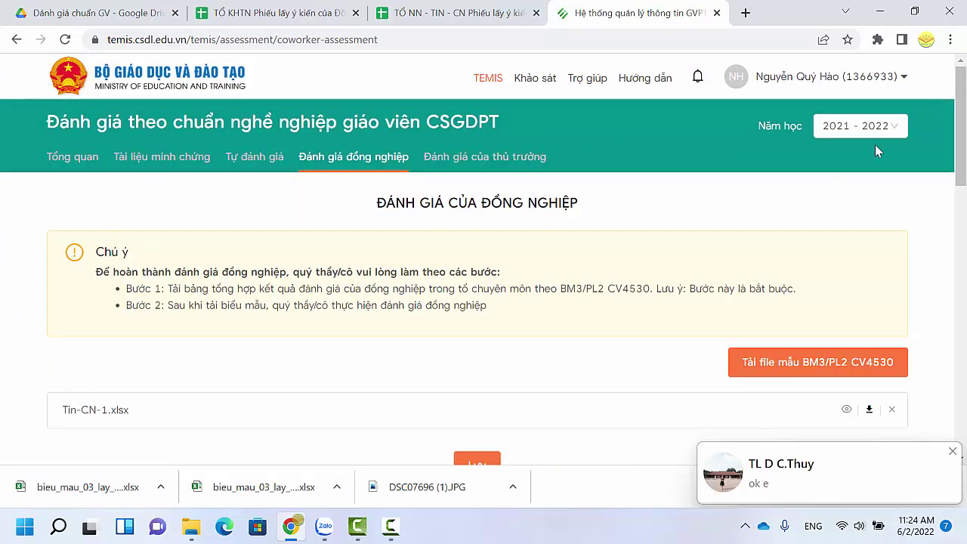
Step: Replace the attached Tin-CN-1.xlsx with the File Mau DG Đồng nghiep workbook from Downloads
{"action": "scroll", "coordinate": [346, 163], "scroll_direction": "down", "scroll_amount": 3}
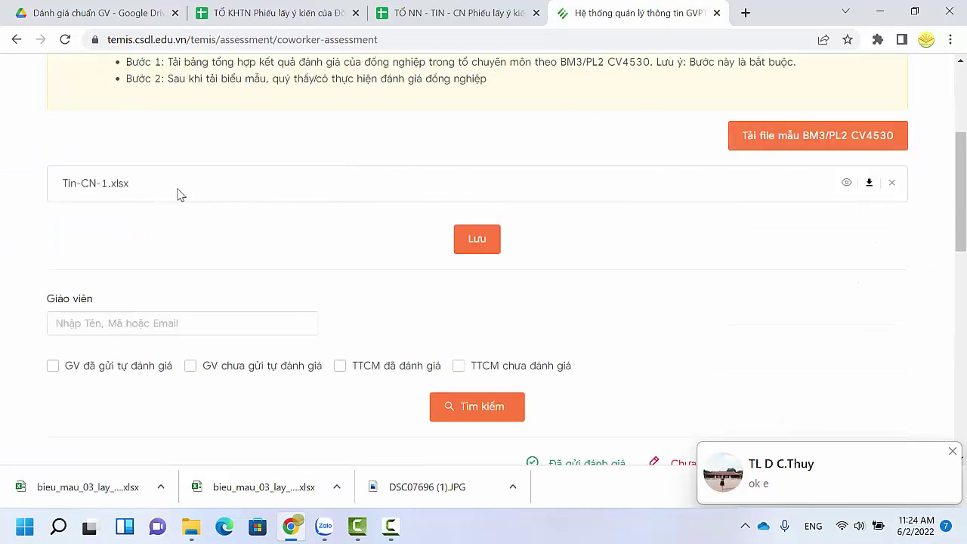
{"action": "left_click", "coordinate": [892, 182]}
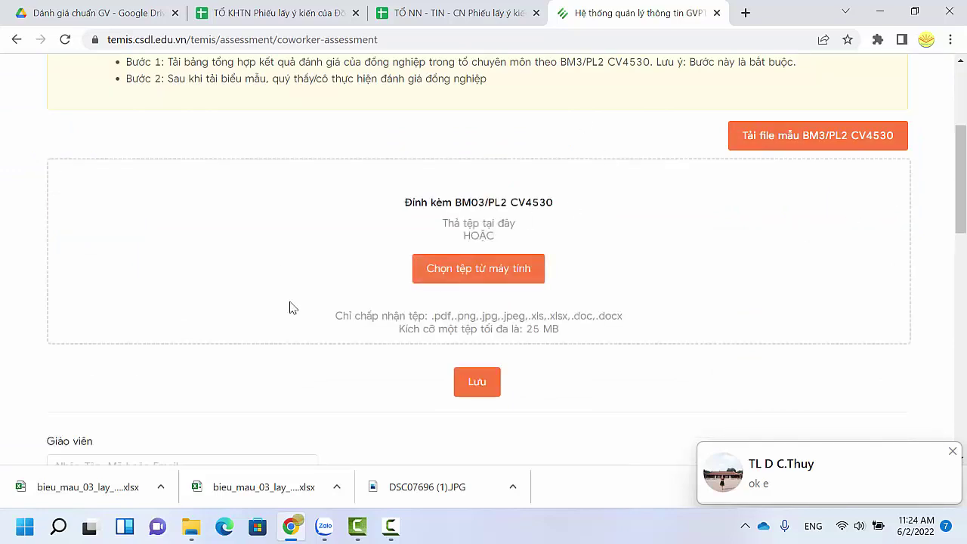
{"action": "left_click", "coordinate": [520, 277]}
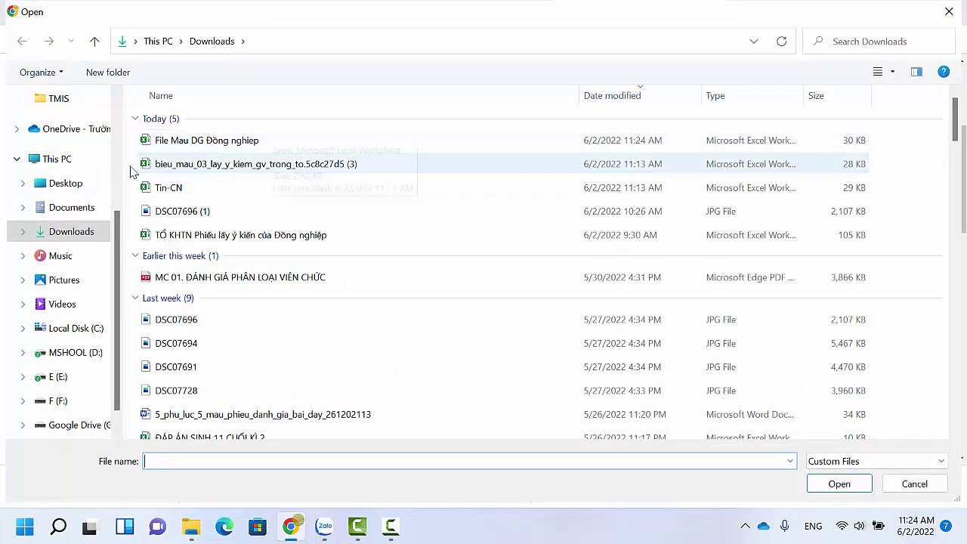
{"action": "left_click", "coordinate": [241, 144]}
{"action": "double_click", "coordinate": [242, 144]}
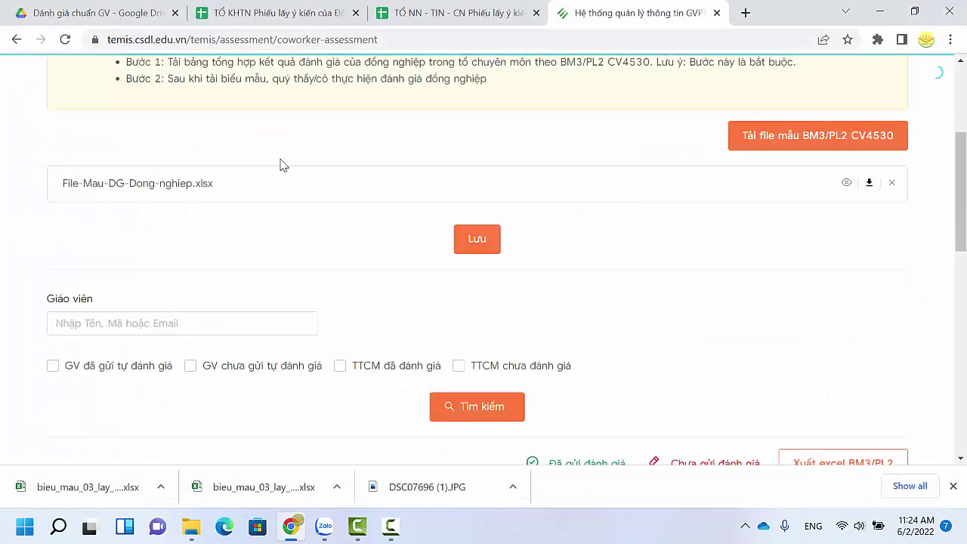
Step: Save the newly attached File-Mau-DG-Dong-nghiep.xlsx form on the peer evaluation page
{"action": "scroll", "coordinate": [480, 261], "scroll_direction": "down", "scroll_amount": 2}
{"action": "scroll", "coordinate": [482, 262], "scroll_direction": "down", "scroll_amount": 2}
{"action": "scroll", "coordinate": [484, 261], "scroll_direction": "up", "scroll_amount": 3}
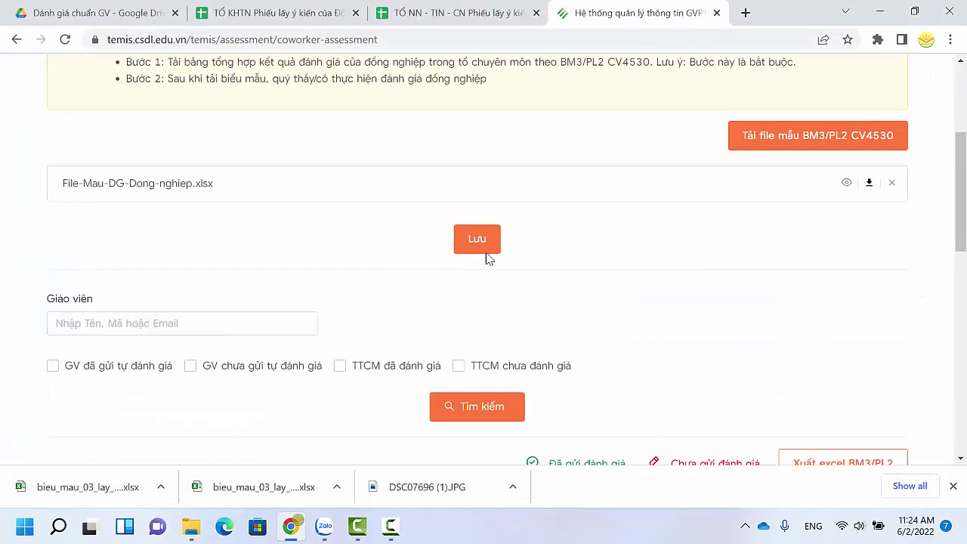
{"action": "left_click", "coordinate": [475, 252]}
{"action": "scroll", "coordinate": [469, 298], "scroll_direction": "down", "scroll_amount": 4}
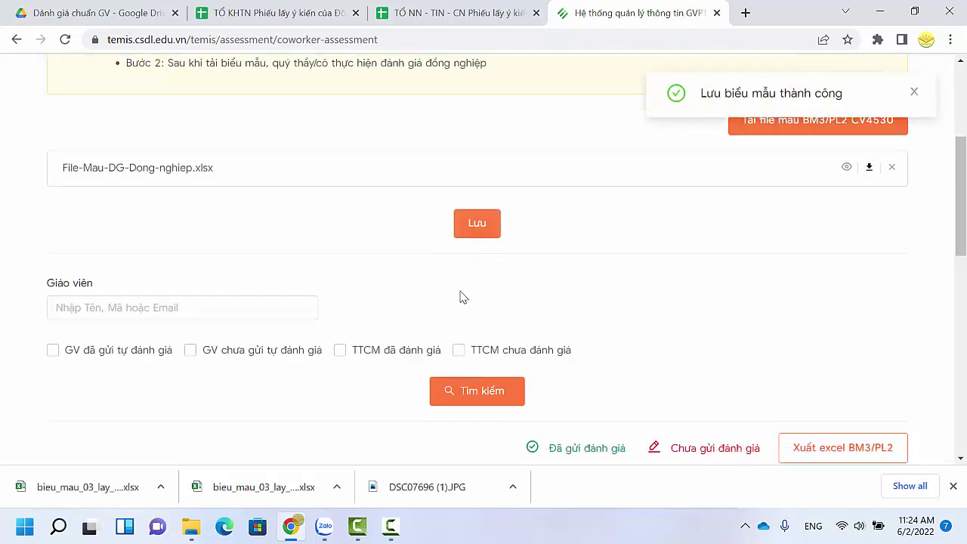
Step: Look over the peer evaluation page, from the attached form and its instructions to the list of teachers to evaluate
{"action": "scroll", "coordinate": [227, 328], "scroll_direction": "up", "scroll_amount": 4}
{"action": "scroll", "coordinate": [242, 326], "scroll_direction": "down", "scroll_amount": 6}
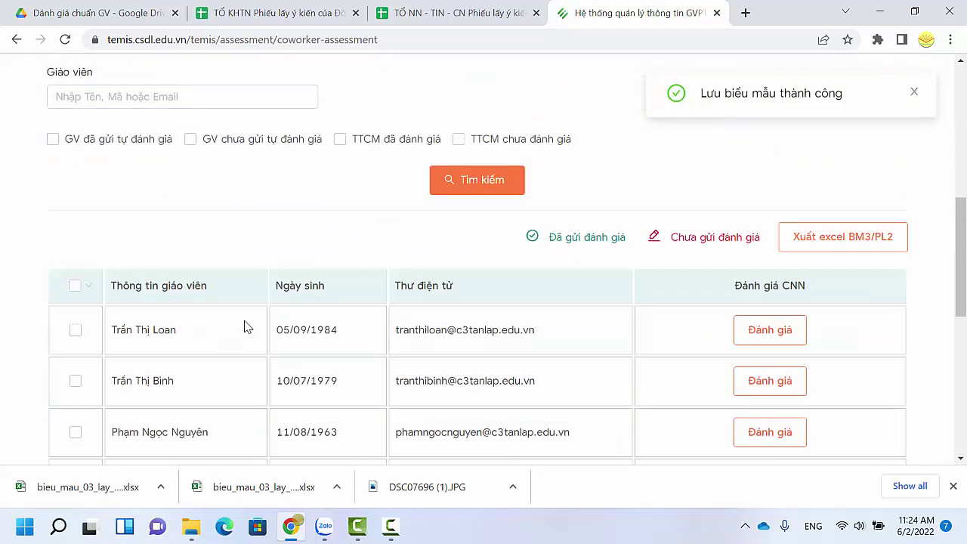
{"action": "scroll", "coordinate": [282, 352], "scroll_direction": "down", "scroll_amount": 3}
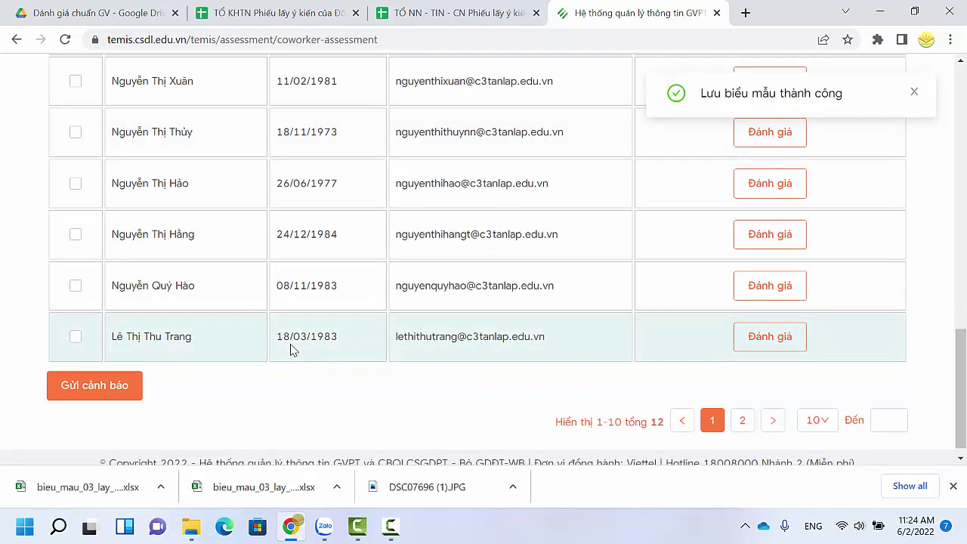
{"action": "scroll", "coordinate": [526, 257], "scroll_direction": "up", "scroll_amount": 10}
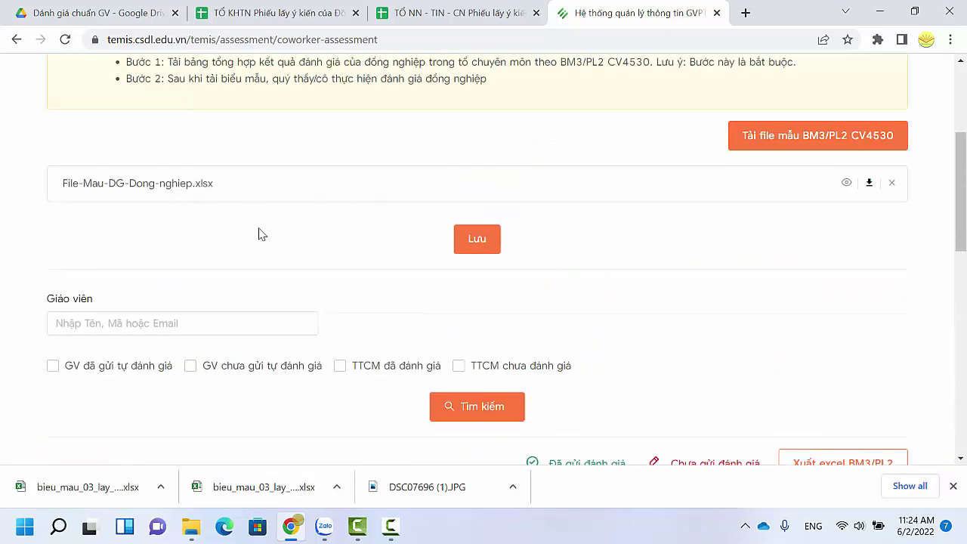
{"action": "scroll", "coordinate": [294, 219], "scroll_direction": "up", "scroll_amount": 2}
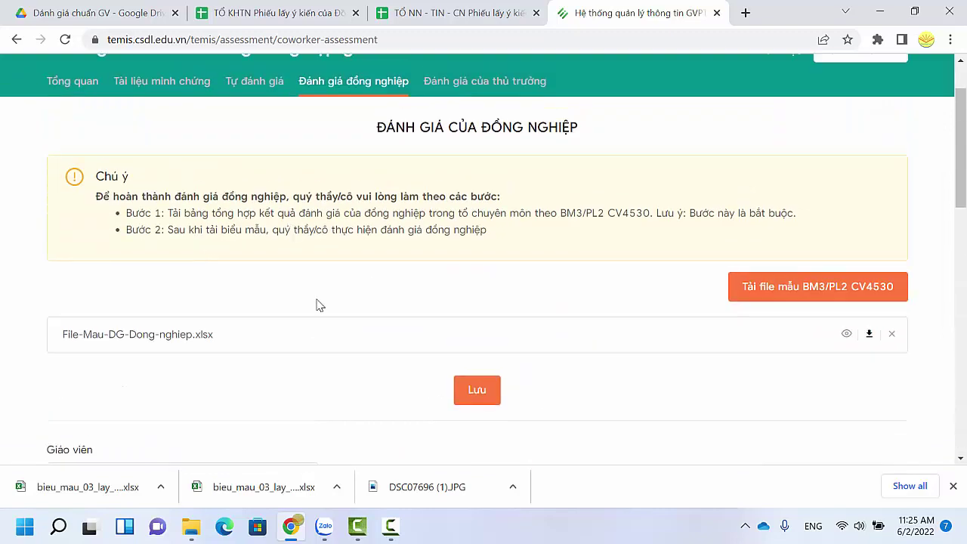
{"action": "scroll", "coordinate": [560, 327], "scroll_direction": "down", "scroll_amount": 3}
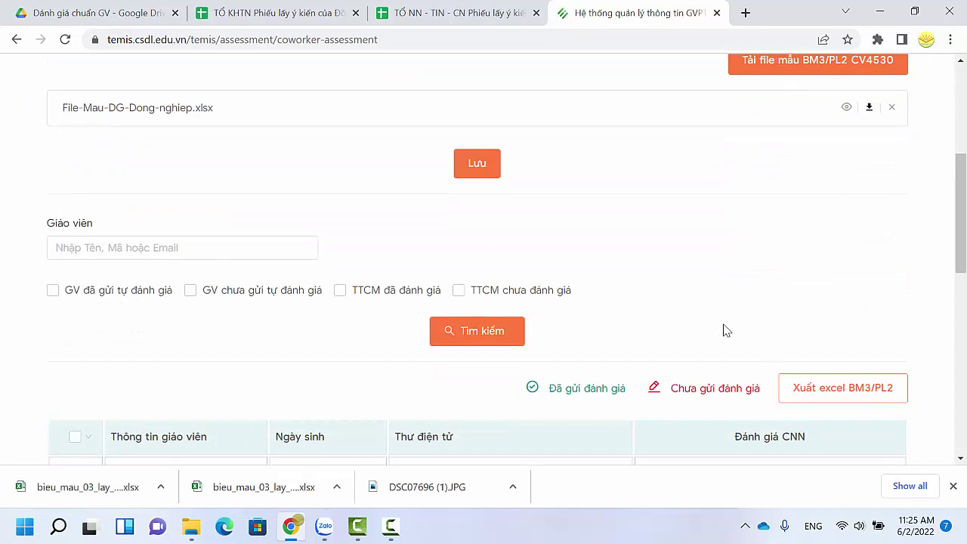
{"action": "scroll", "coordinate": [724, 330], "scroll_direction": "down", "scroll_amount": 3}
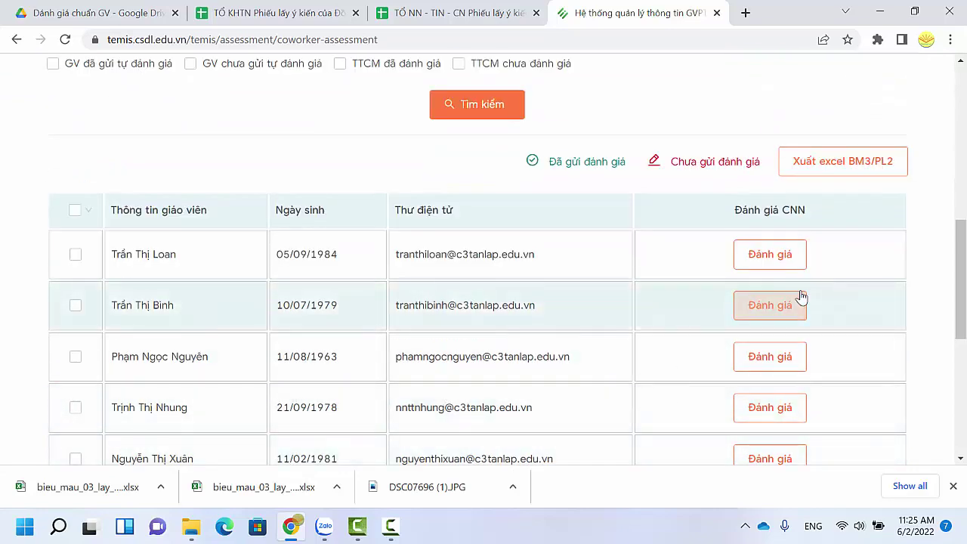
{"action": "scroll", "coordinate": [501, 280], "scroll_direction": "down", "scroll_amount": 1}
{"action": "scroll", "coordinate": [698, 211], "scroll_direction": "up", "scroll_amount": 4}
{"action": "scroll", "coordinate": [698, 211], "scroll_direction": "up", "scroll_amount": 3}
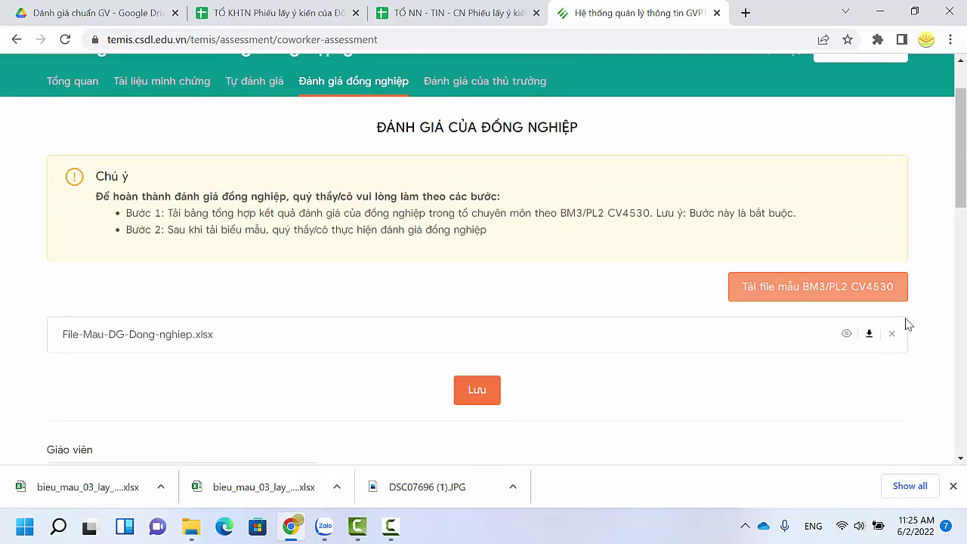
Step: Replace the attached File-Mau-DG-Dong-nghiep.xlsx with the Tin-CN workbook from Downloads and save the form
{"action": "left_click", "coordinate": [891, 335]}
{"action": "left_click", "coordinate": [527, 414]}
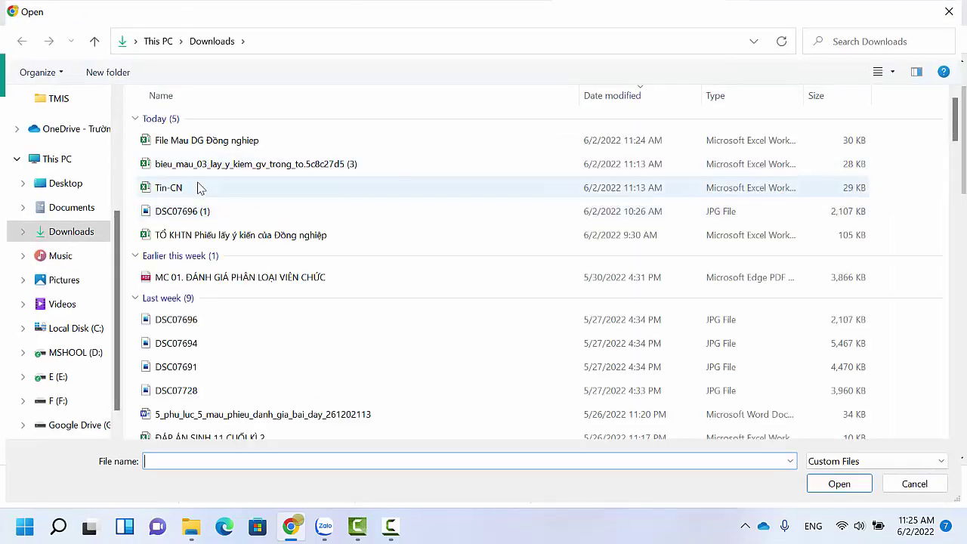
{"action": "double_click", "coordinate": [198, 187]}
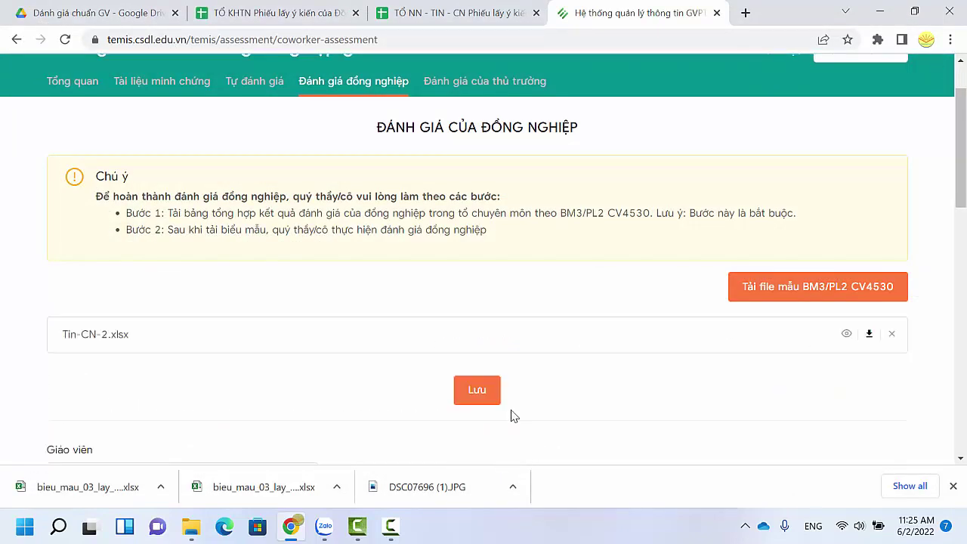
{"action": "left_click", "coordinate": [495, 401]}
Step: Check the teacher list and open the evaluation form of the first teacher in it
{"action": "scroll", "coordinate": [749, 324], "scroll_direction": "down", "scroll_amount": 6}
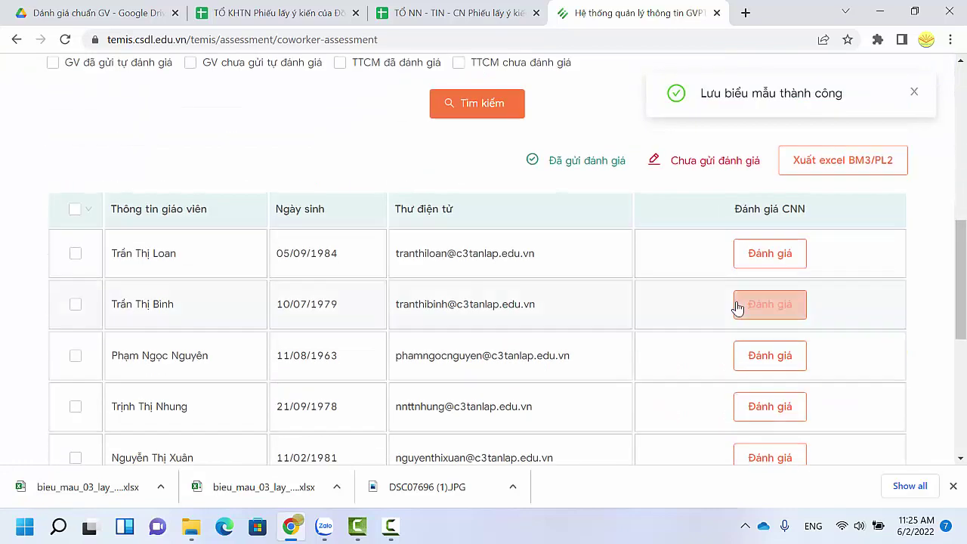
{"action": "scroll", "coordinate": [360, 237], "scroll_direction": "down", "scroll_amount": 3}
{"action": "scroll", "coordinate": [315, 216], "scroll_direction": "down", "scroll_amount": 2}
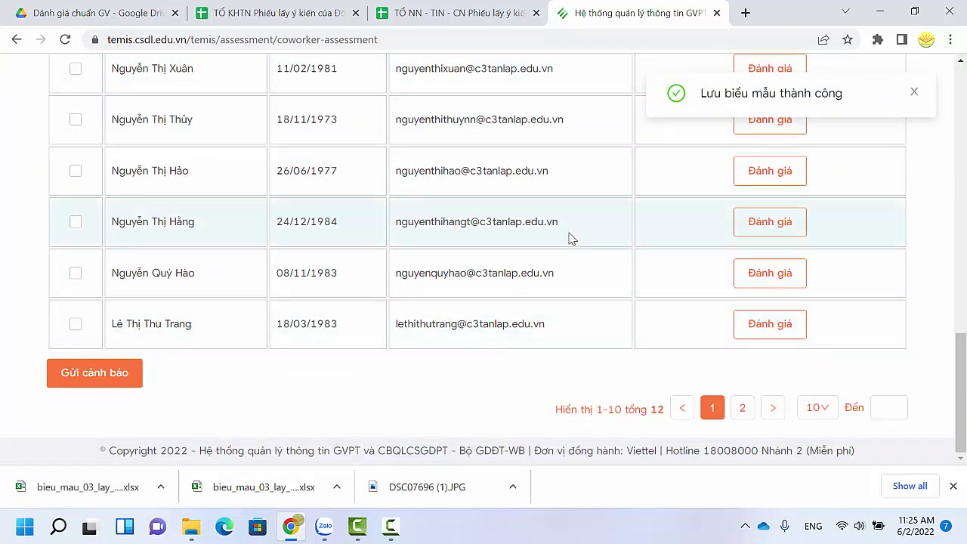
{"action": "scroll", "coordinate": [572, 239], "scroll_direction": "up", "scroll_amount": 11}
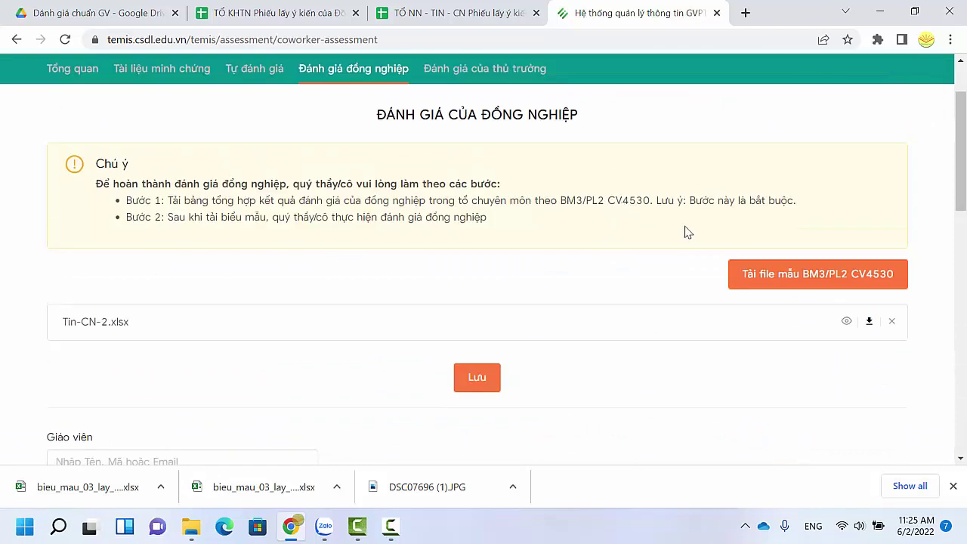
{"action": "scroll", "coordinate": [652, 304], "scroll_direction": "down", "scroll_amount": 3}
{"action": "scroll", "coordinate": [748, 408], "scroll_direction": "down", "scroll_amount": 1}
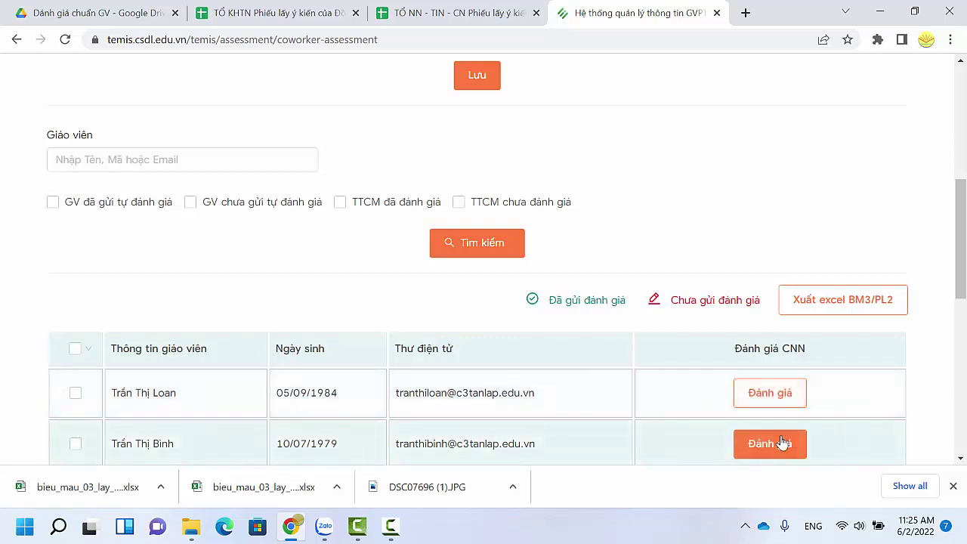
{"action": "left_click", "coordinate": [770, 393]}
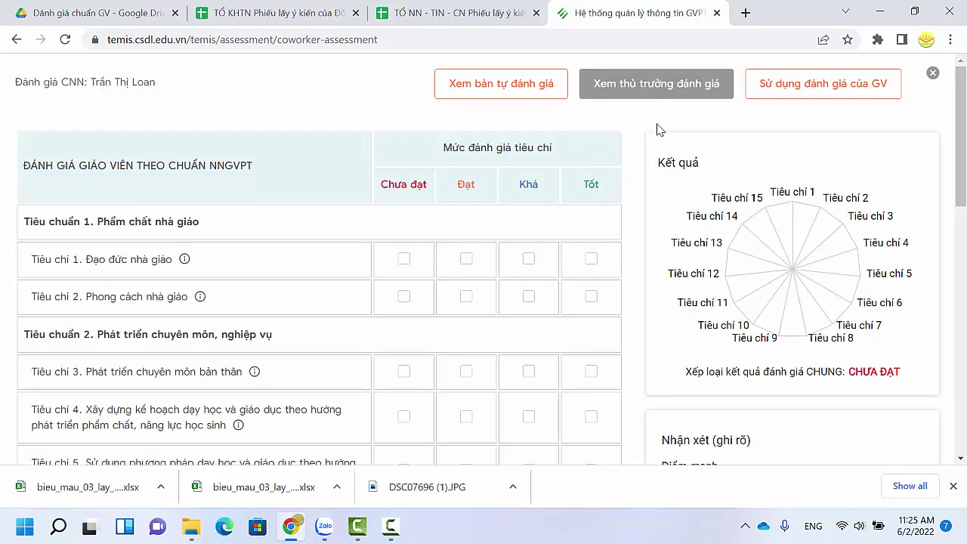
Step: Fill in all criteria ratings by using the teacher's own assessment, and review the ratings through the remaining criteria
{"action": "scroll", "coordinate": [642, 129], "scroll_direction": "down", "scroll_amount": 5}
{"action": "scroll", "coordinate": [624, 408], "scroll_direction": "up", "scroll_amount": 3}
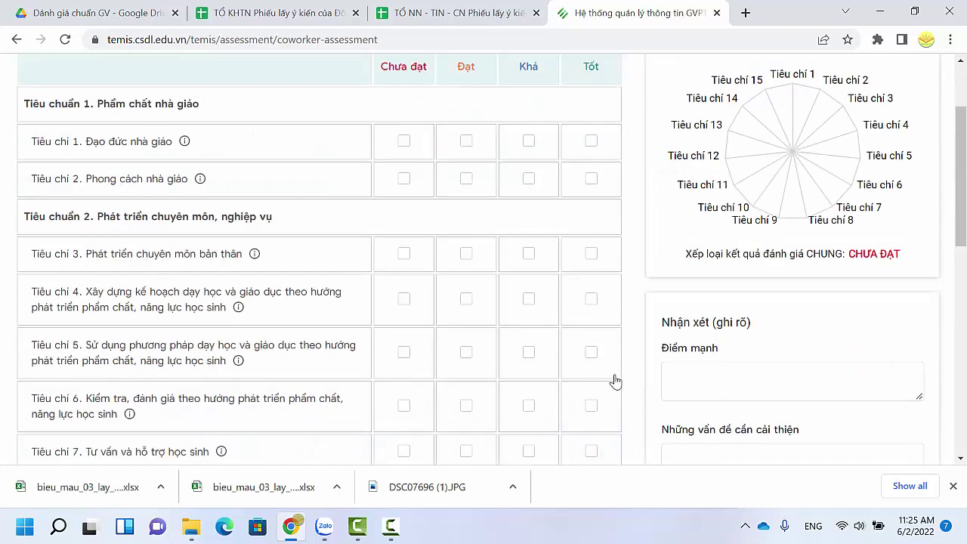
{"action": "scroll", "coordinate": [616, 382], "scroll_direction": "up", "scroll_amount": 2}
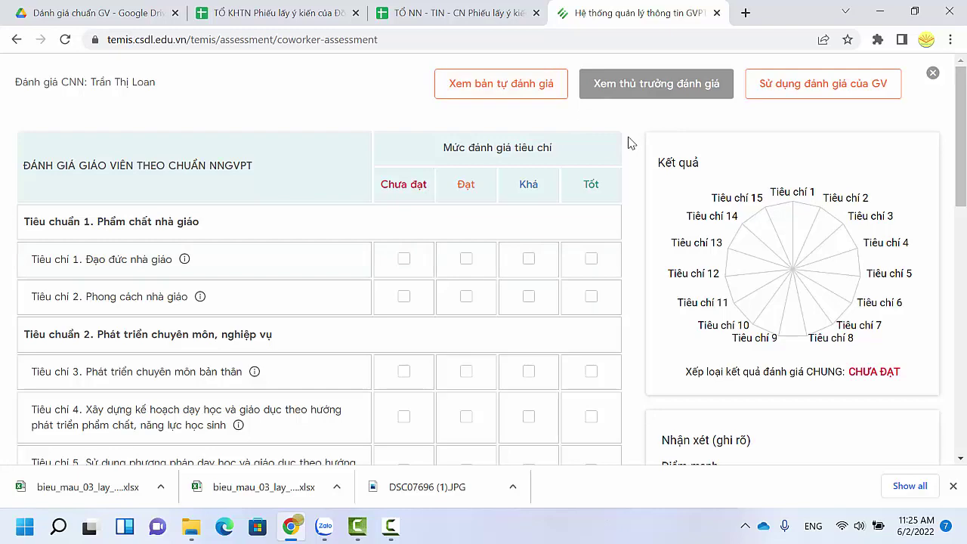
{"action": "left_click", "coordinate": [799, 88]}
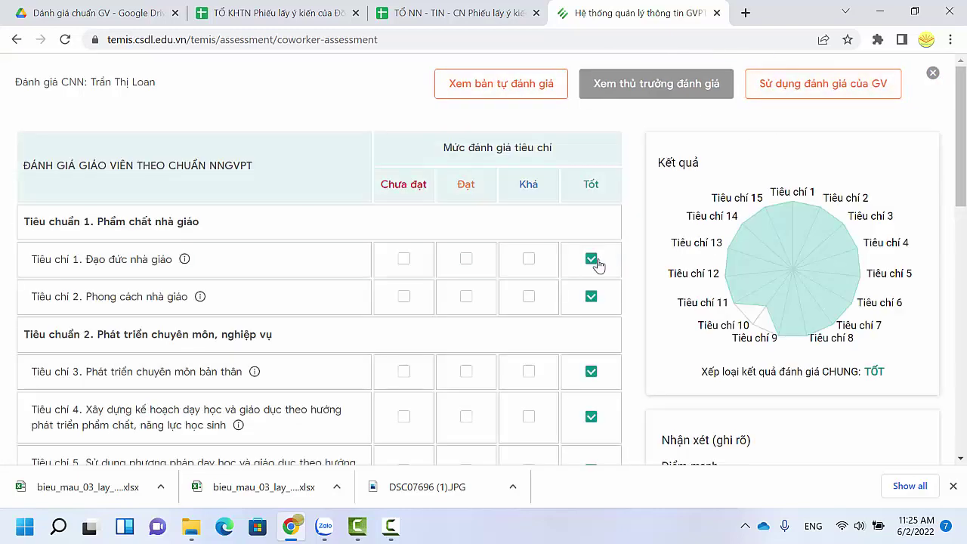
{"action": "scroll", "coordinate": [601, 302], "scroll_direction": "down", "scroll_amount": 8}
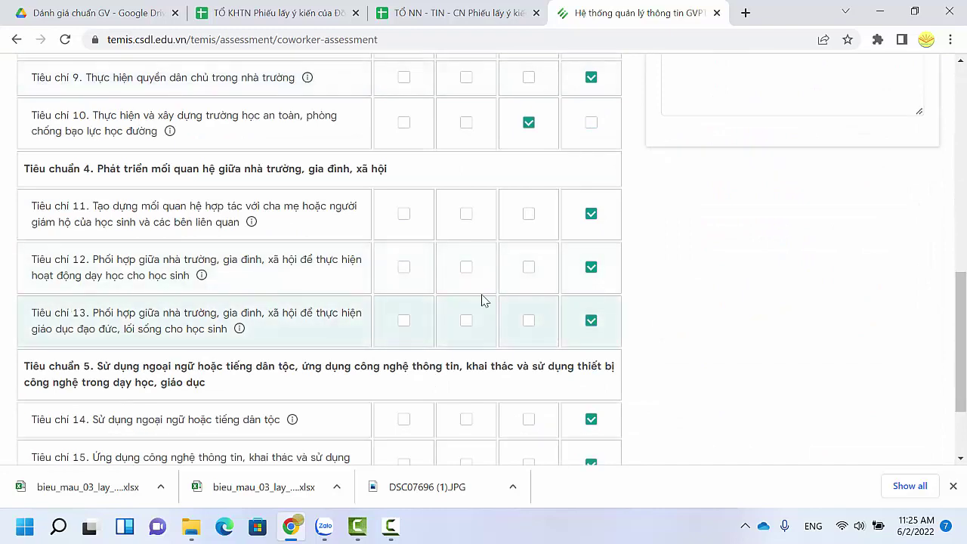